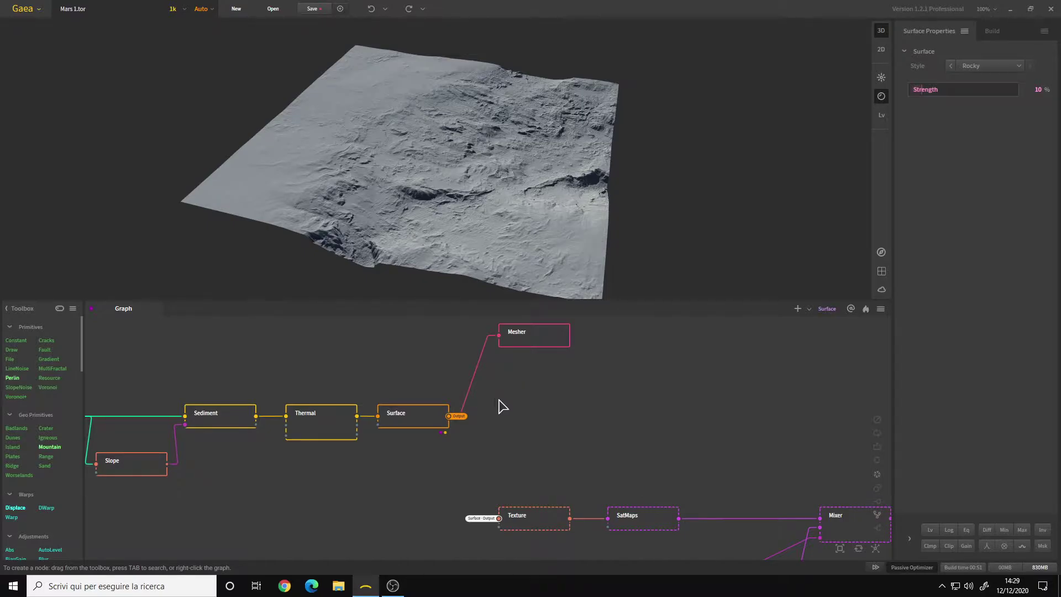
Choose (8K) 8192 as the Build resolution, then return to the Surface node's properties
middle_click_drag(535, 407, 512, 425)
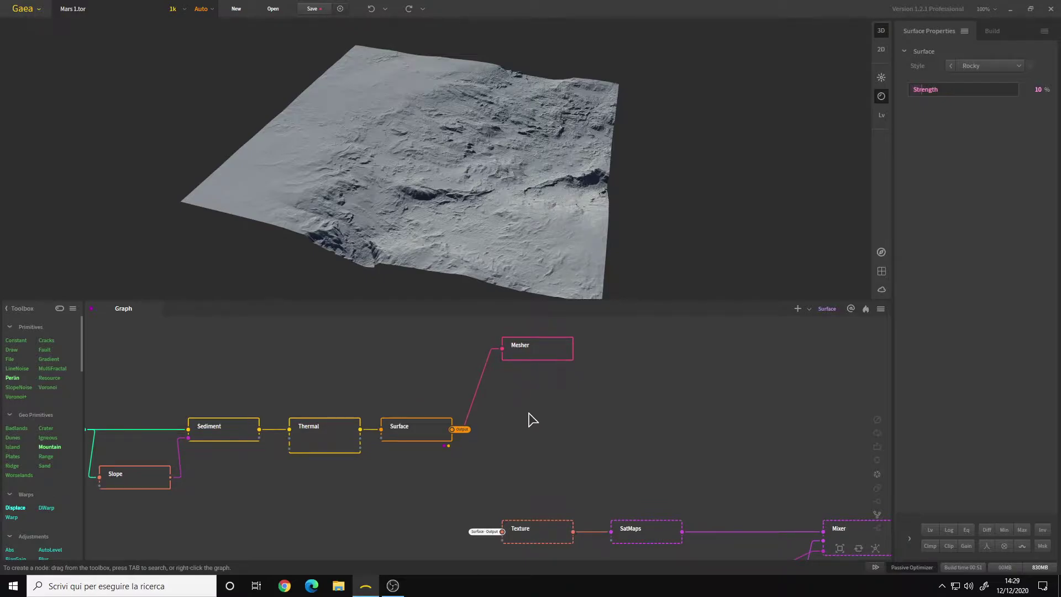
middle_click_drag(532, 420, 528, 426)
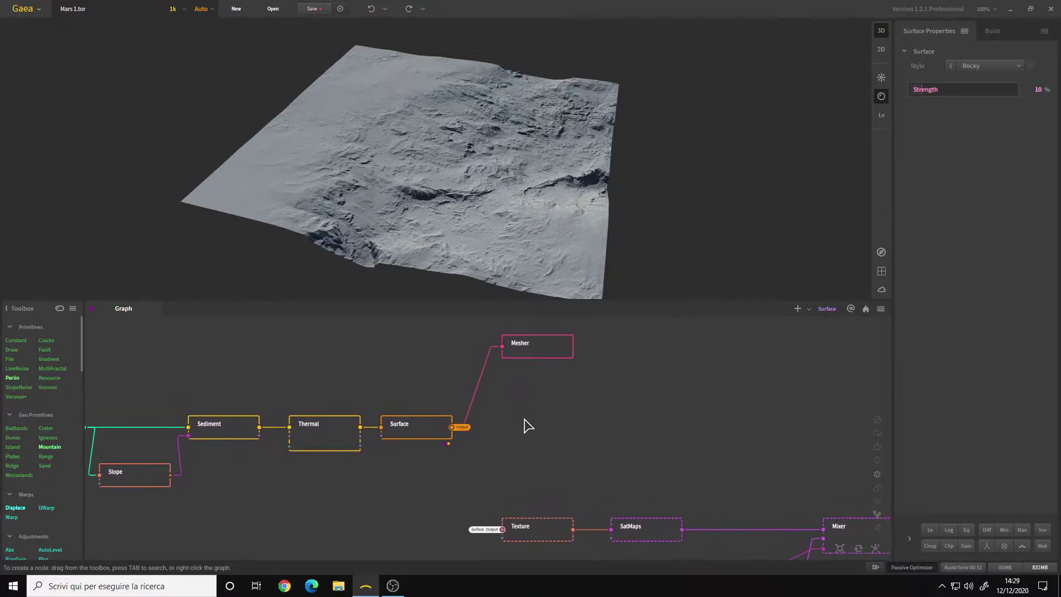
middle_click_drag(517, 417, 510, 402)
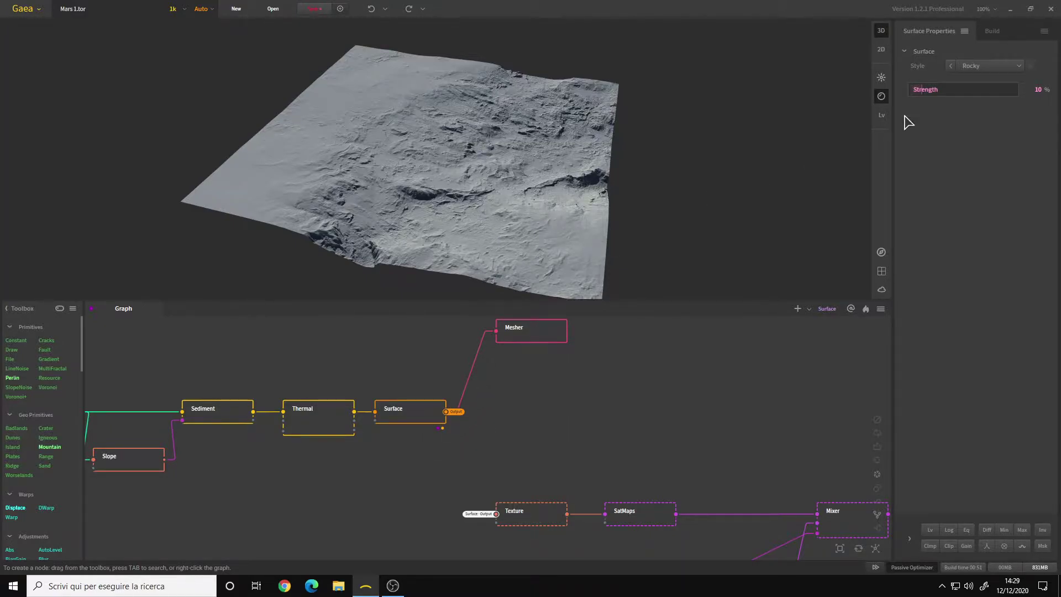
left_click(1001, 29)
left_click(995, 151)
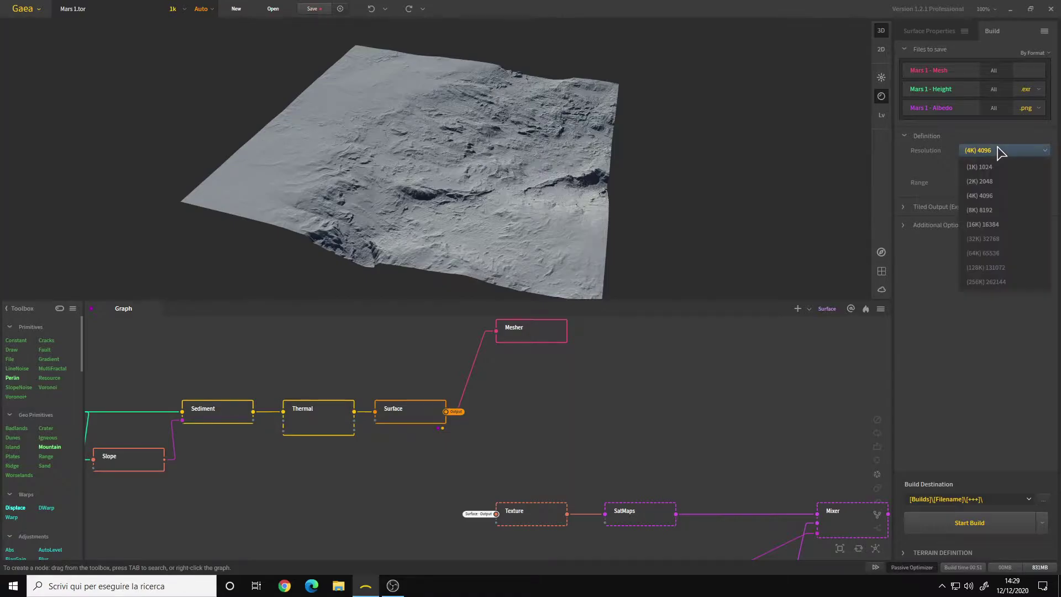
left_click(986, 208)
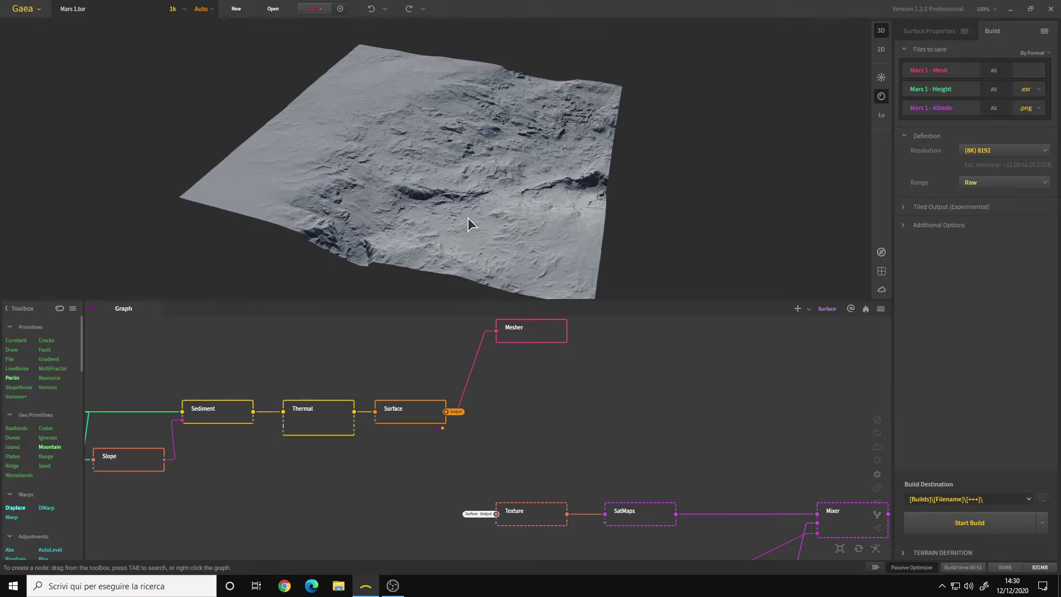
left_click(932, 33)
scroll(522, 384, "down", 1)
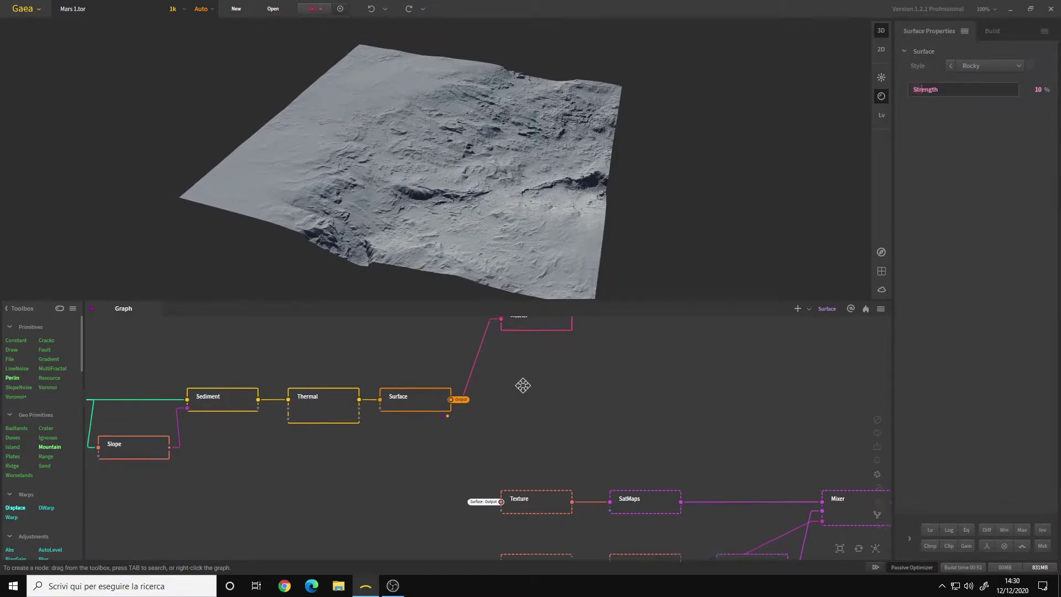
Place a Normal Map node right of Surface and wire Surface's output into it
right_click(525, 417)
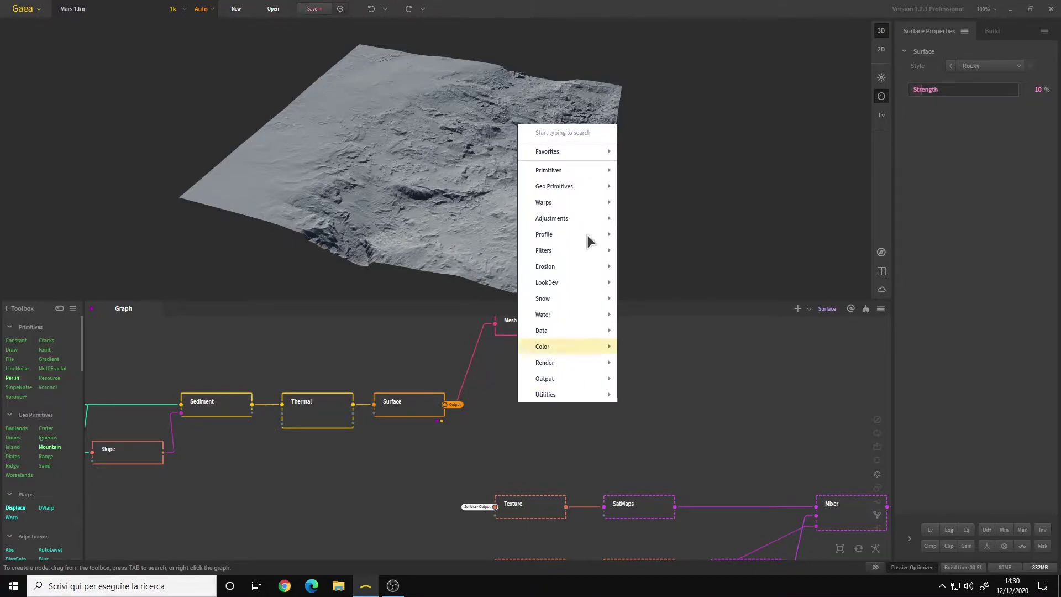
mouse_move(564, 347)
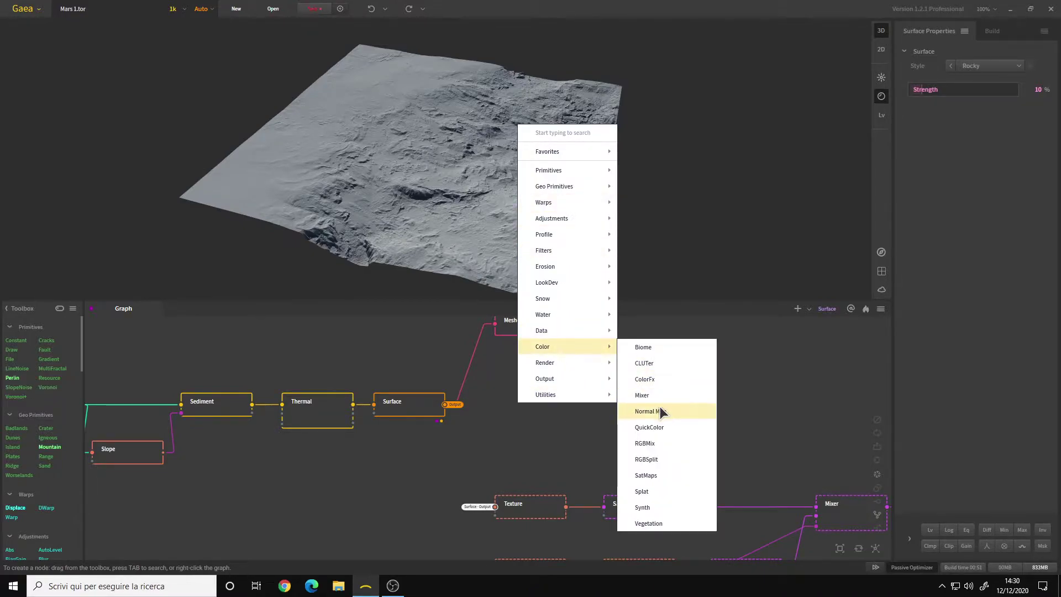
left_click(660, 411)
left_click_drag(695, 430, 567, 429)
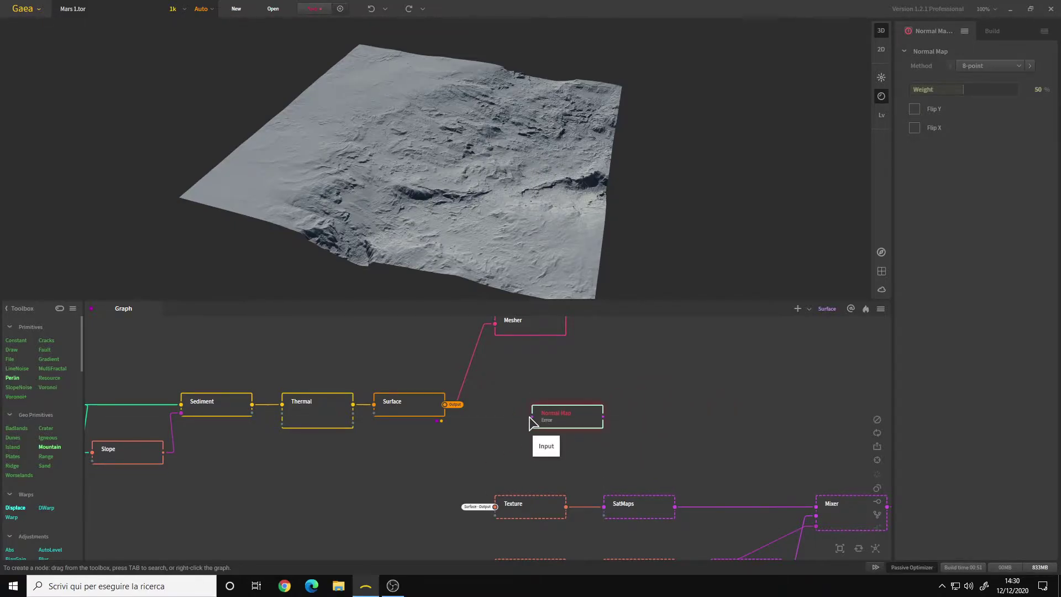
mouse_move(531, 425)
left_mouse_down()
mouse_move(471, 442)
mouse_move(455, 406)
left_mouse_up()
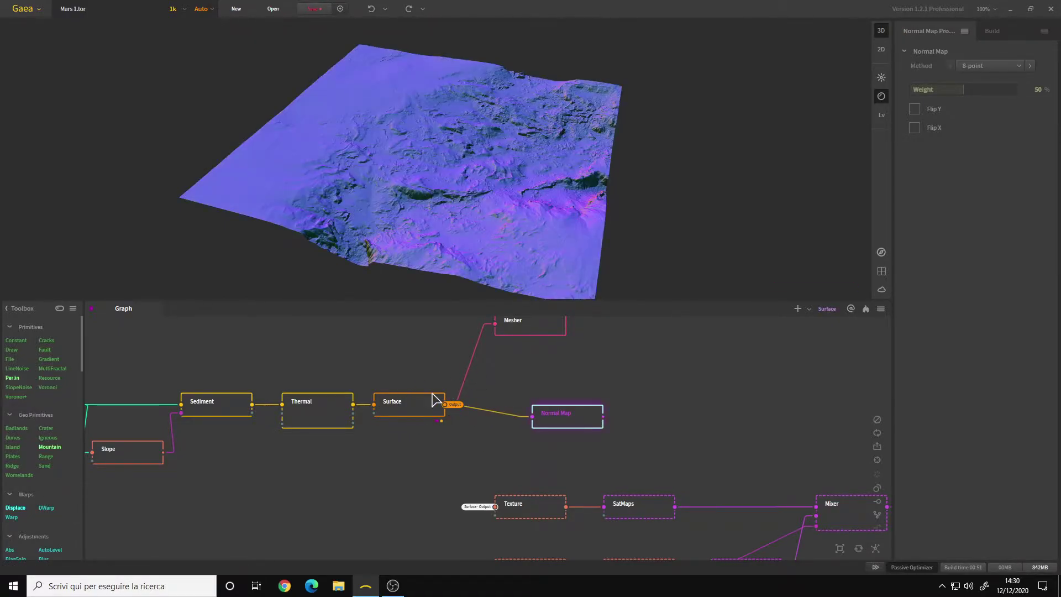
left_click(421, 405)
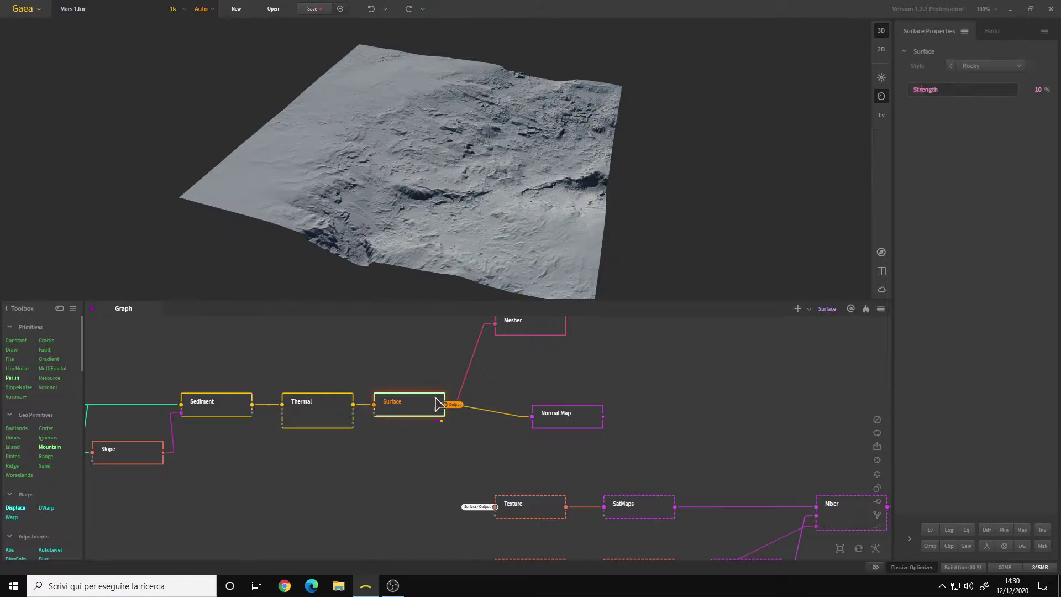
mouse_move(409, 404)
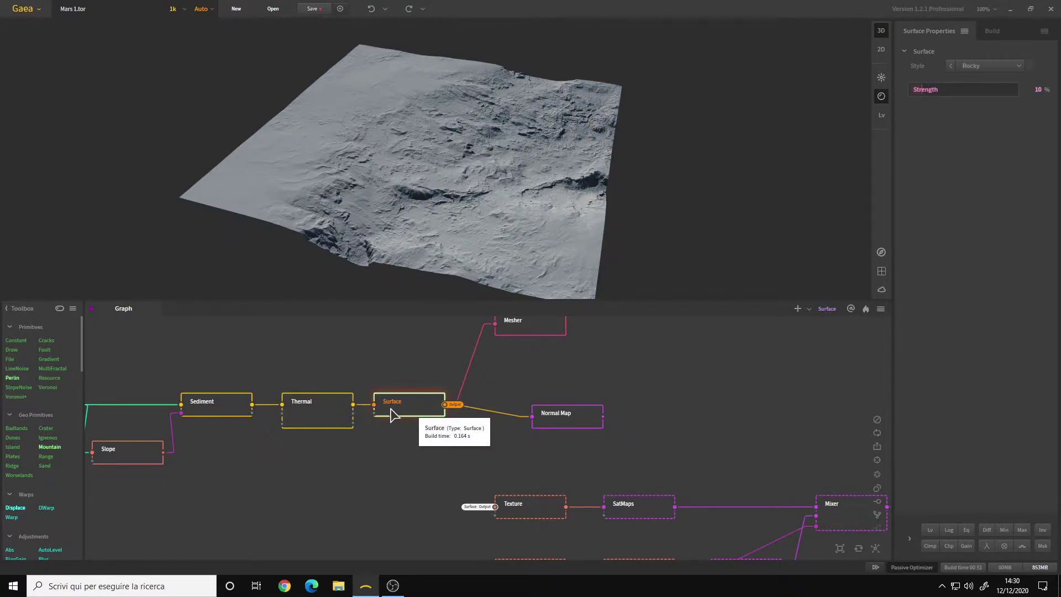
Open a 2D view of the normal map and try the 4-point method before returning to 8-point
left_click(568, 416)
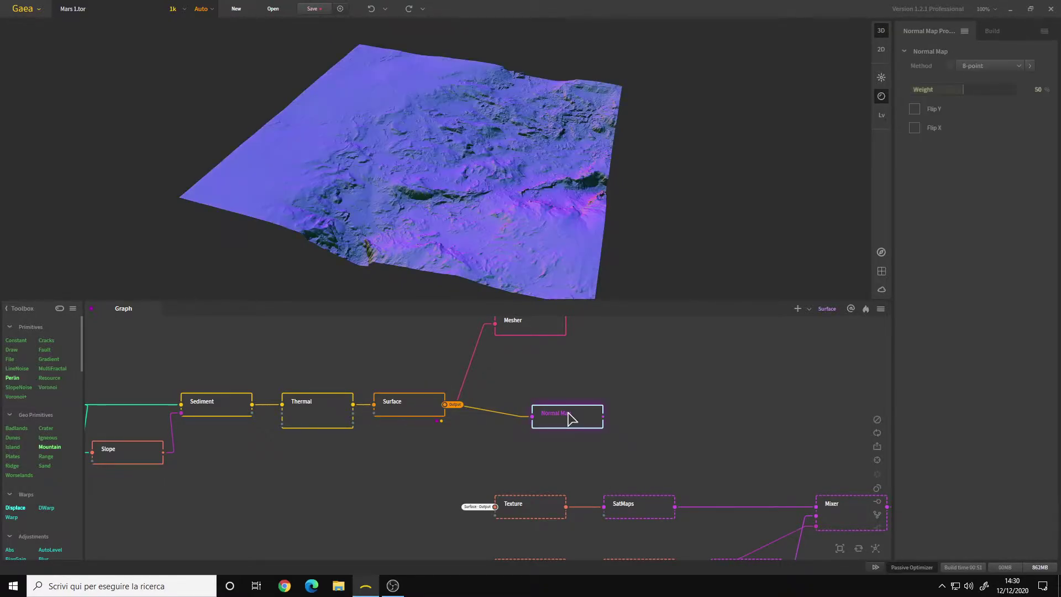
left_click(882, 49)
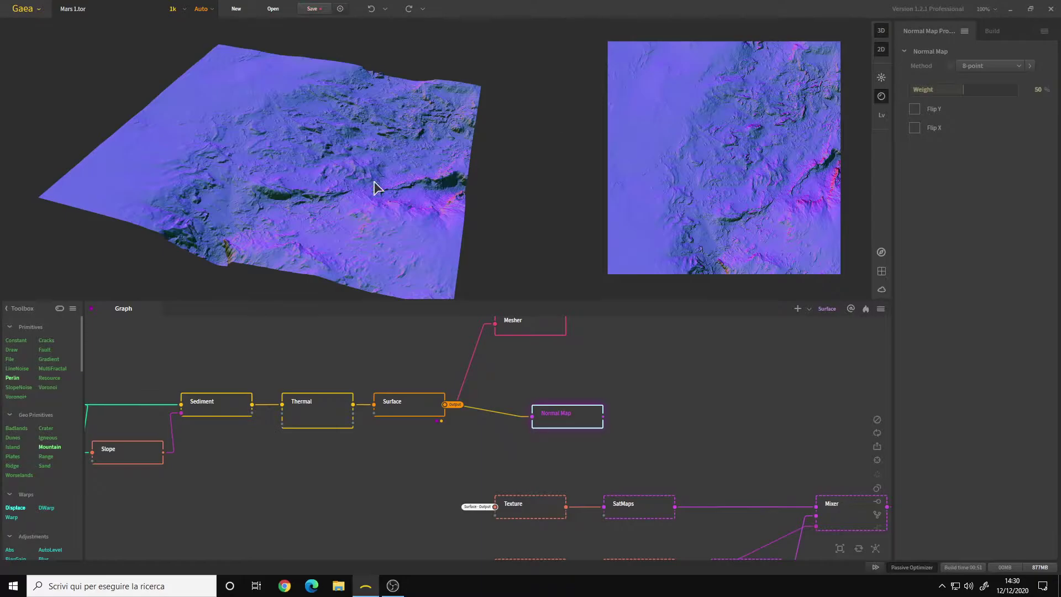
left_click(1011, 66)
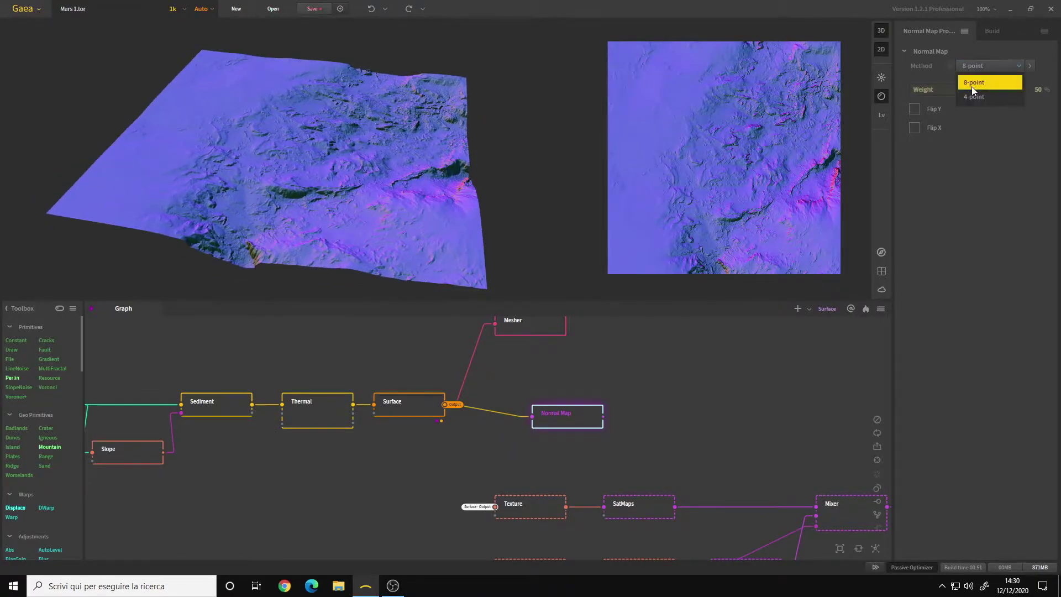
left_click(983, 96)
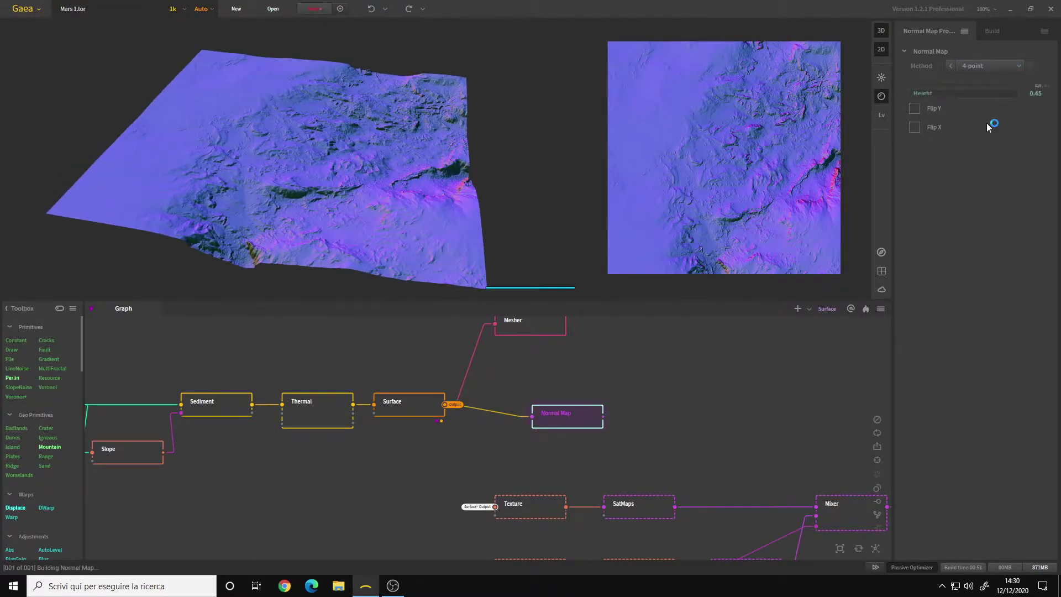
left_click(991, 66)
left_click(987, 66)
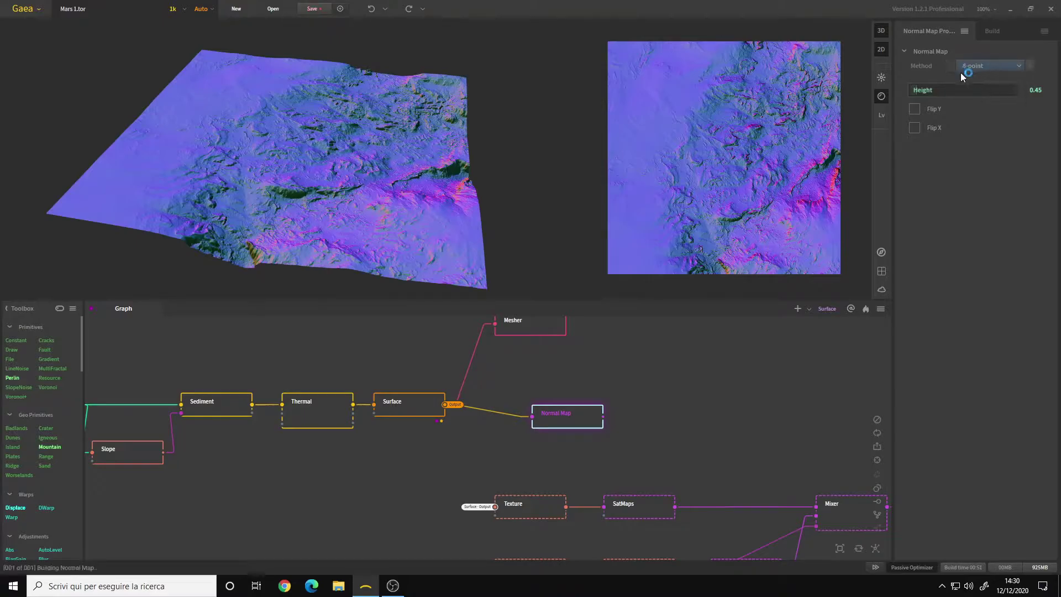
left_click(996, 63)
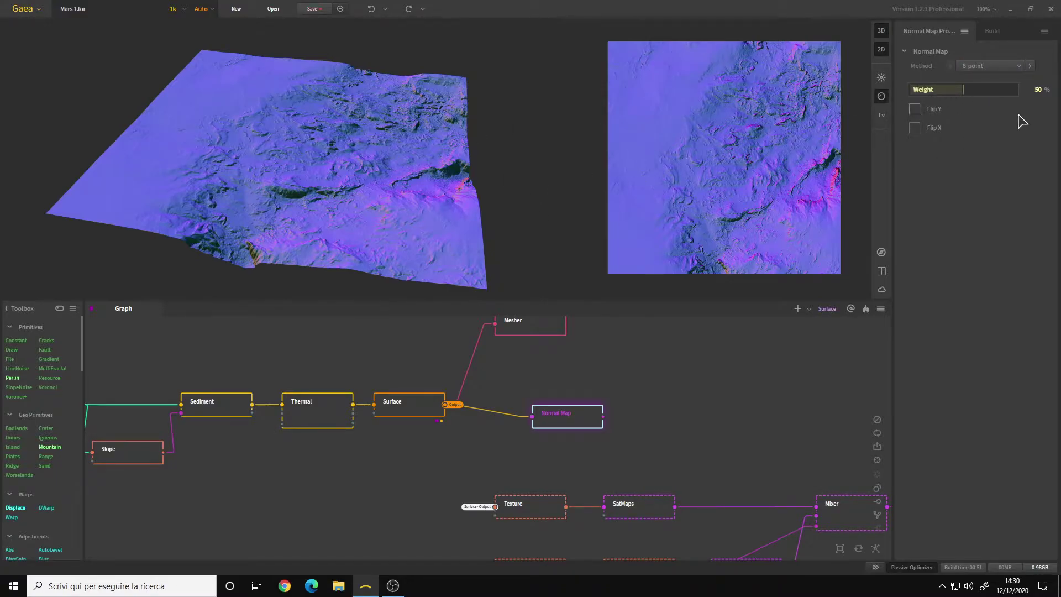
Try Weight at 77% and 26%, settle on 50%, and switch Flip Y on then off
left_click(993, 89)
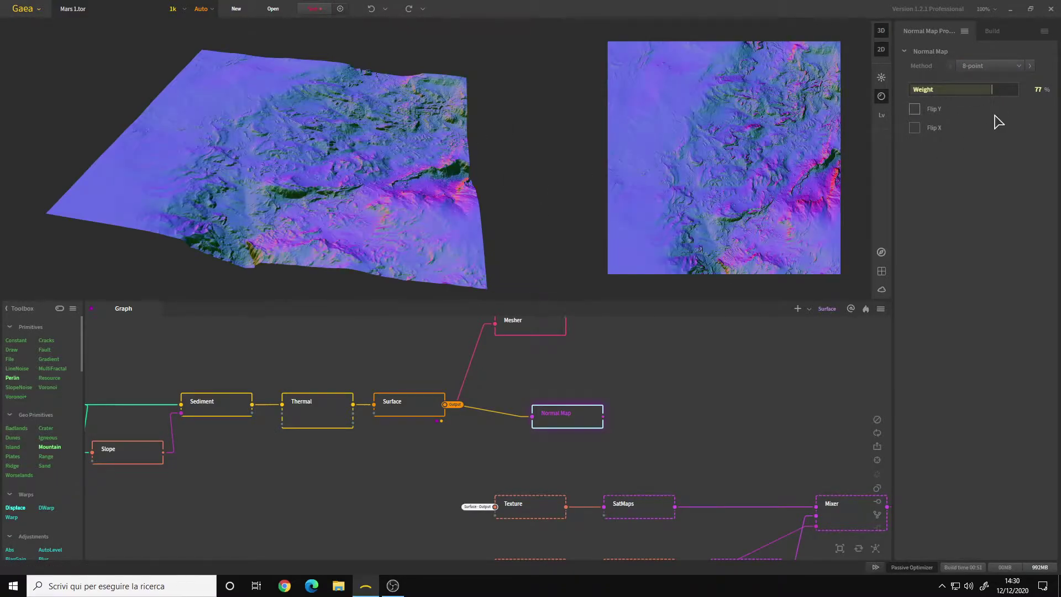
left_click(939, 89)
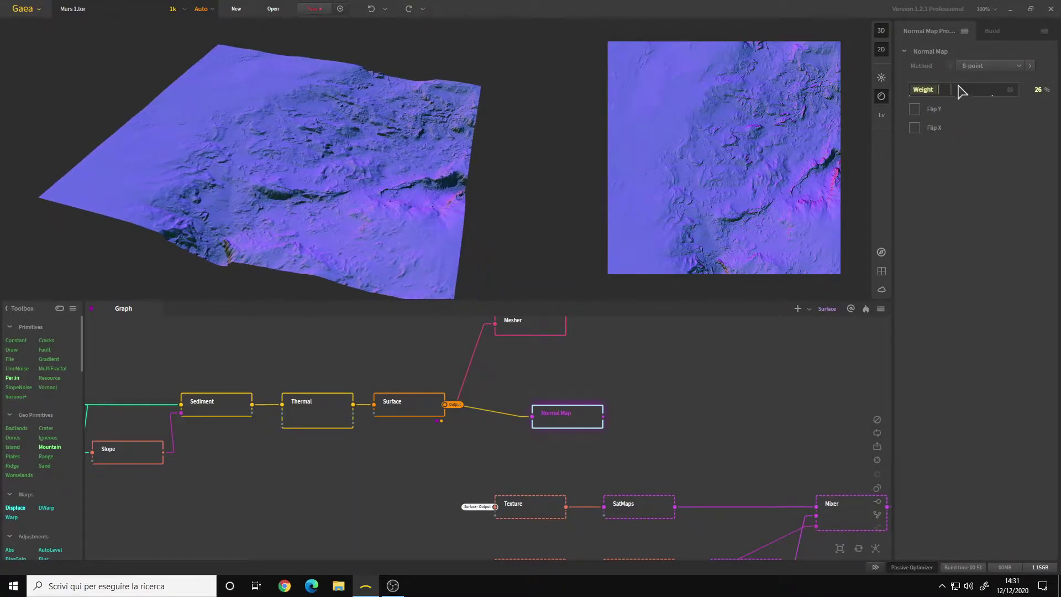
left_click(964, 89)
left_click(915, 109)
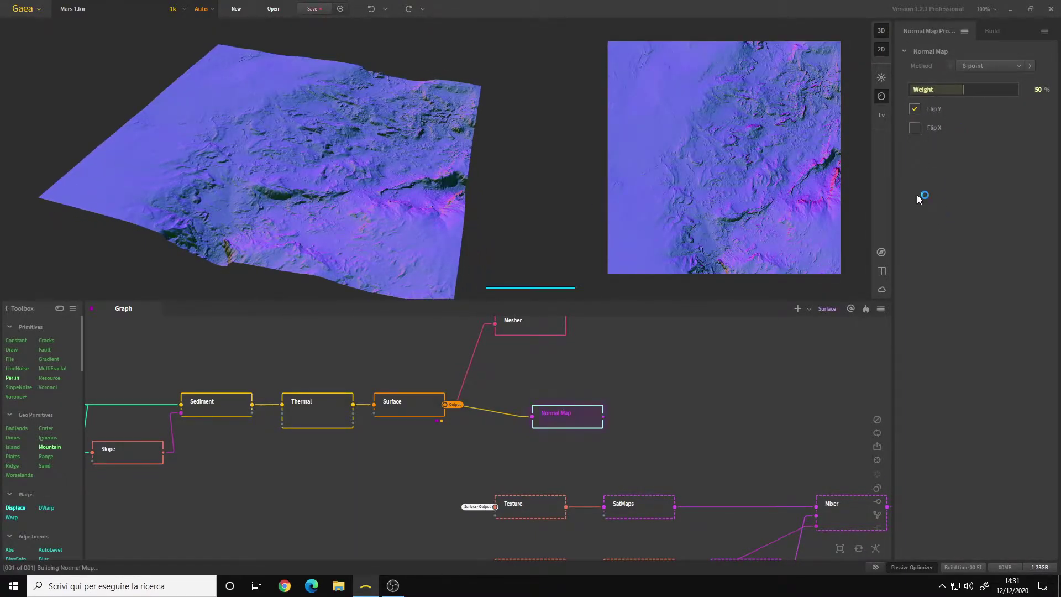
left_click(935, 109)
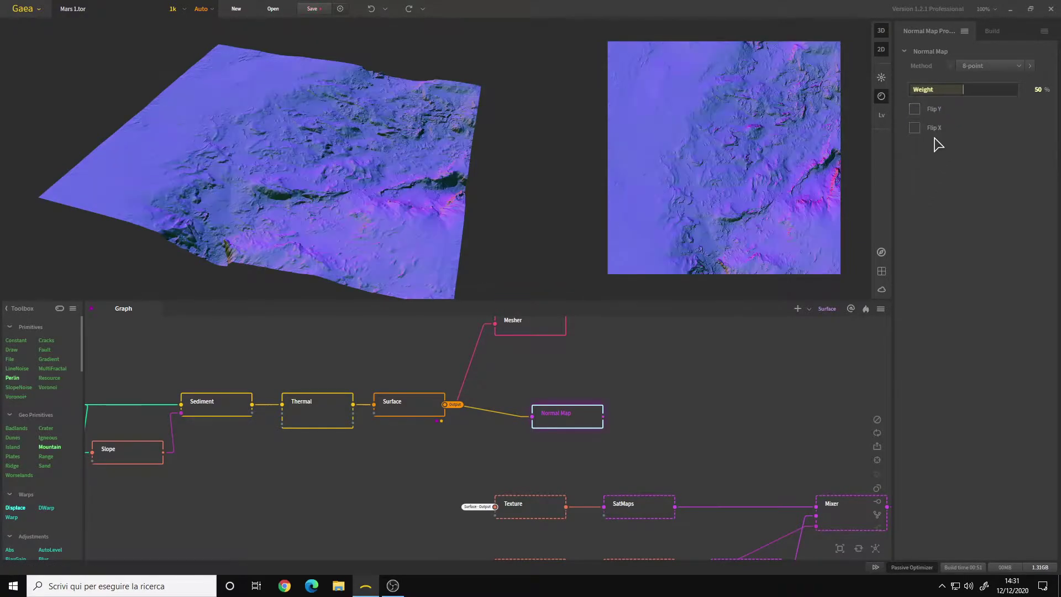
middle_click_drag(494, 416, 504, 419)
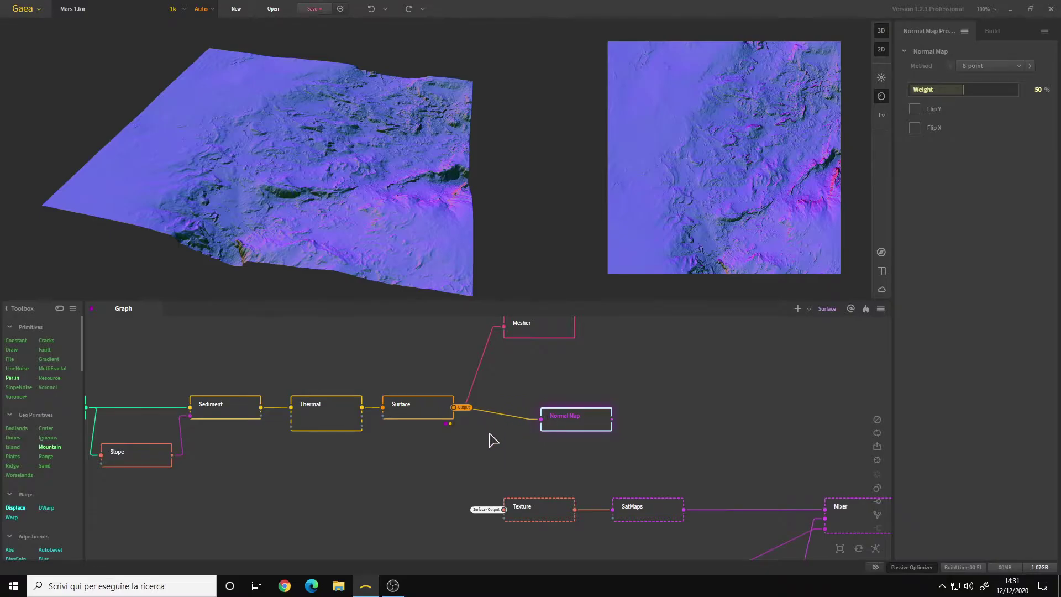
Add a Details node below Surface and connect Surface's output to it
right_click(660, 376)
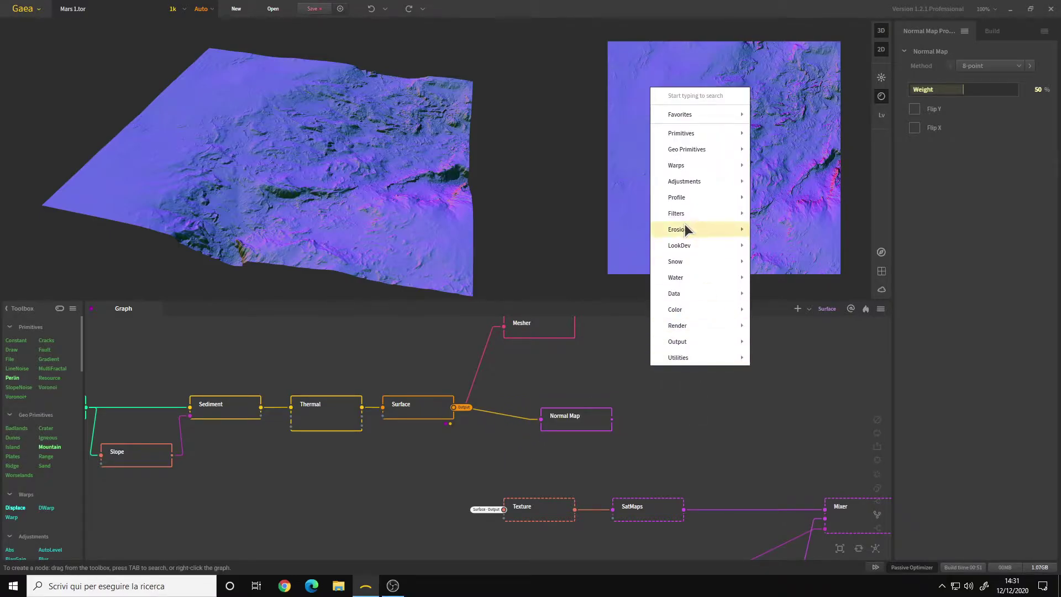
mouse_move(686, 294)
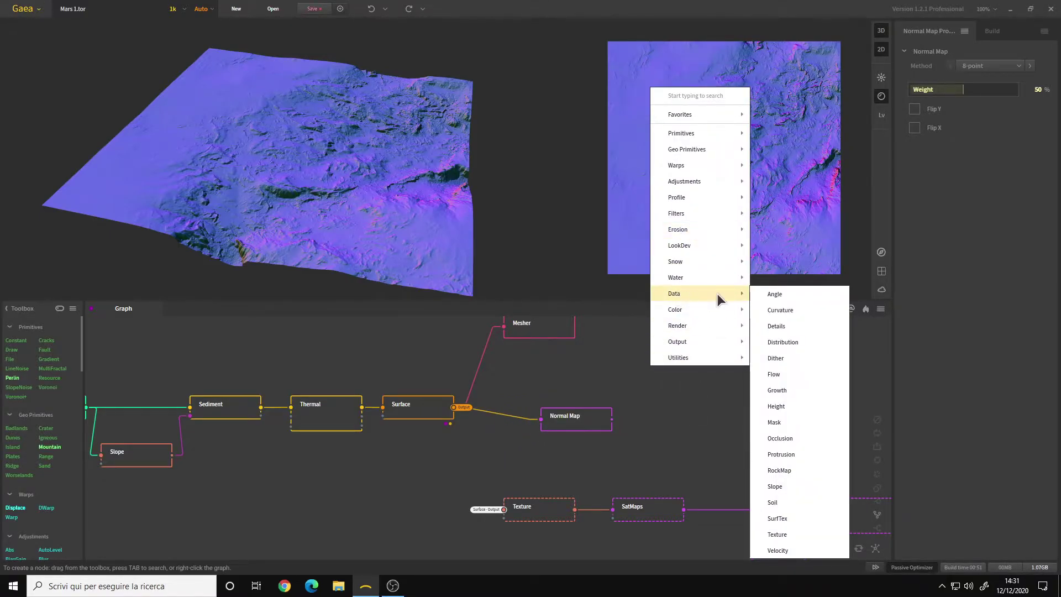
left_click(776, 326)
left_click_drag(787, 340, 472, 448)
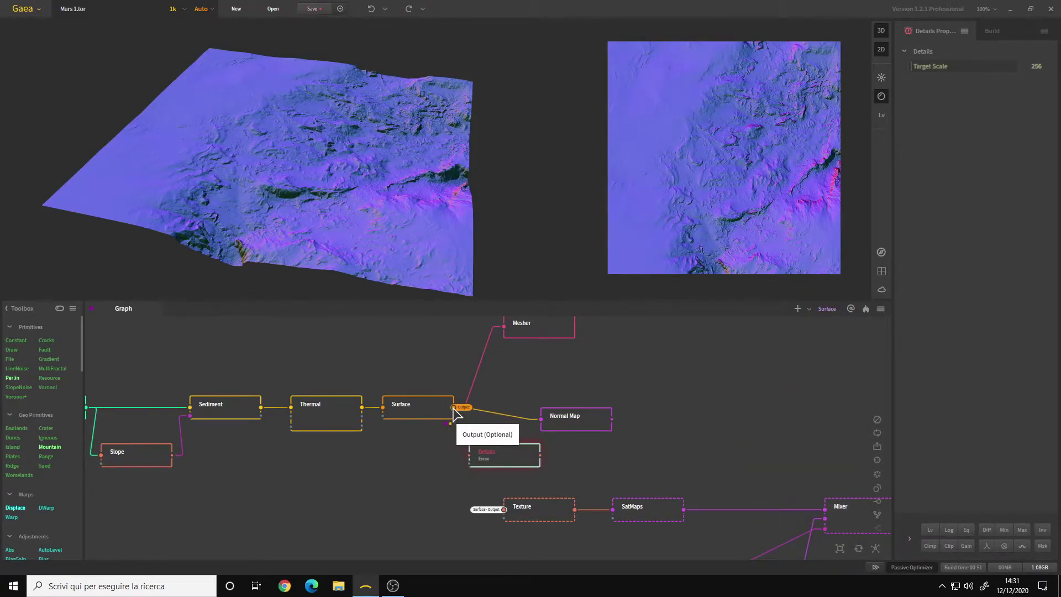
left_click_drag(454, 408, 469, 454)
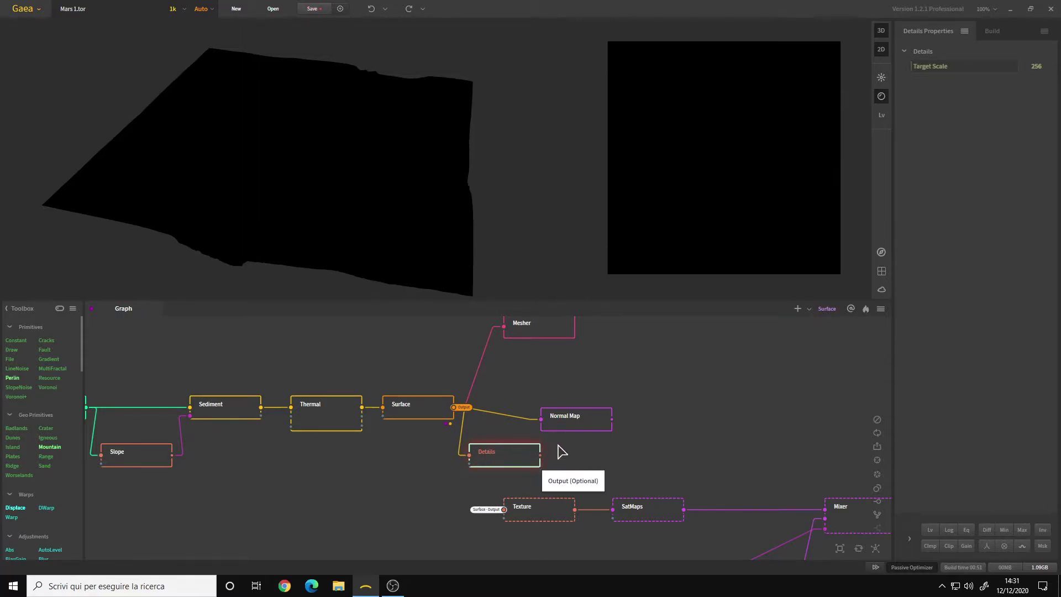
Move Normal Map further right, route the Details output into it, and preview the detailed normals
left_click_drag(566, 417, 673, 406)
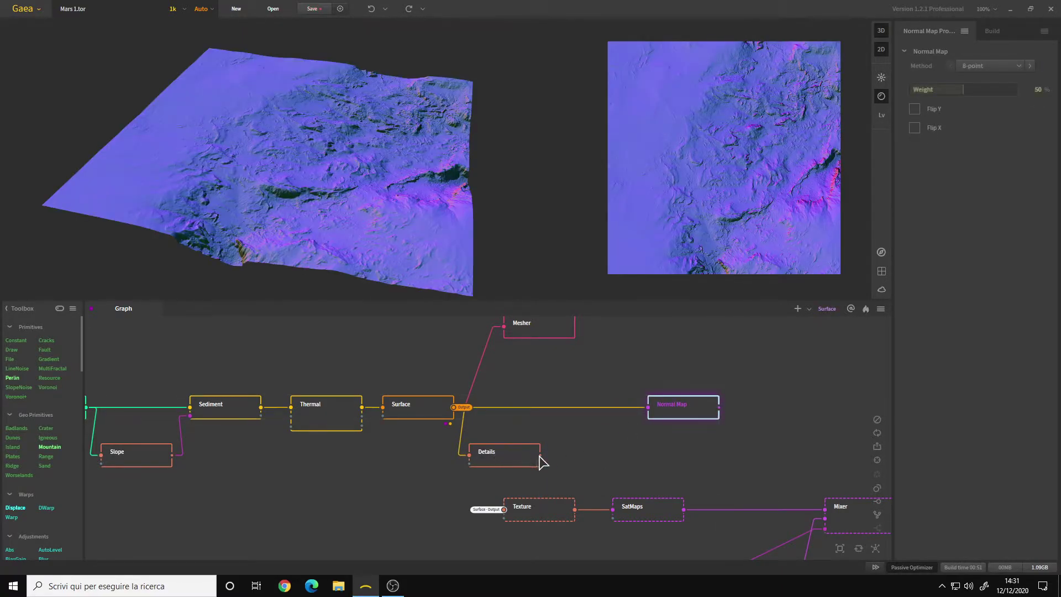
left_click_drag(539, 457, 649, 407)
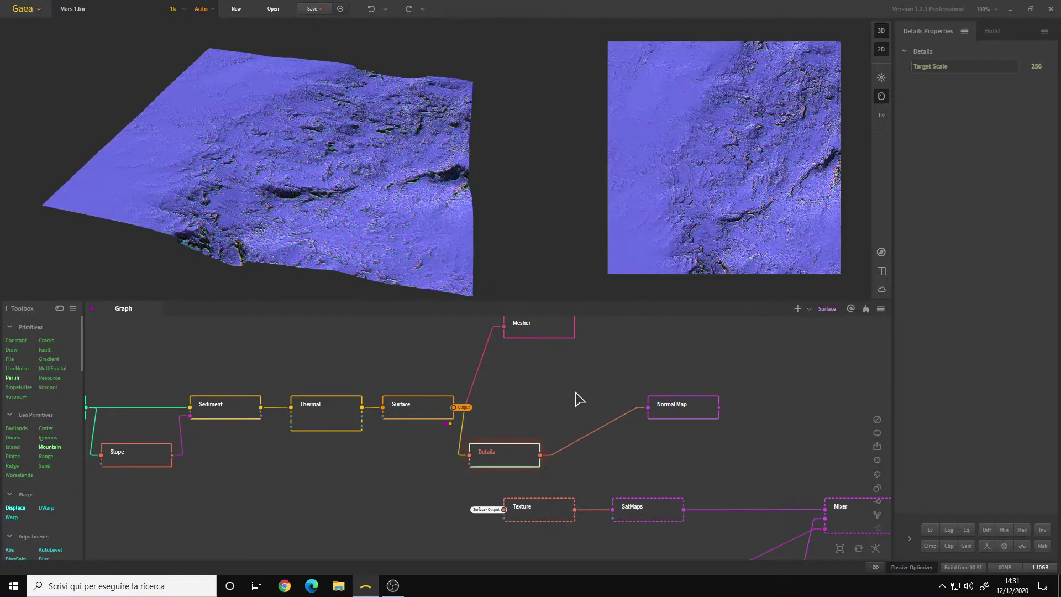
left_click_drag(531, 452, 565, 404)
left_click(688, 410)
left_click_drag(339, 191, 330, 207)
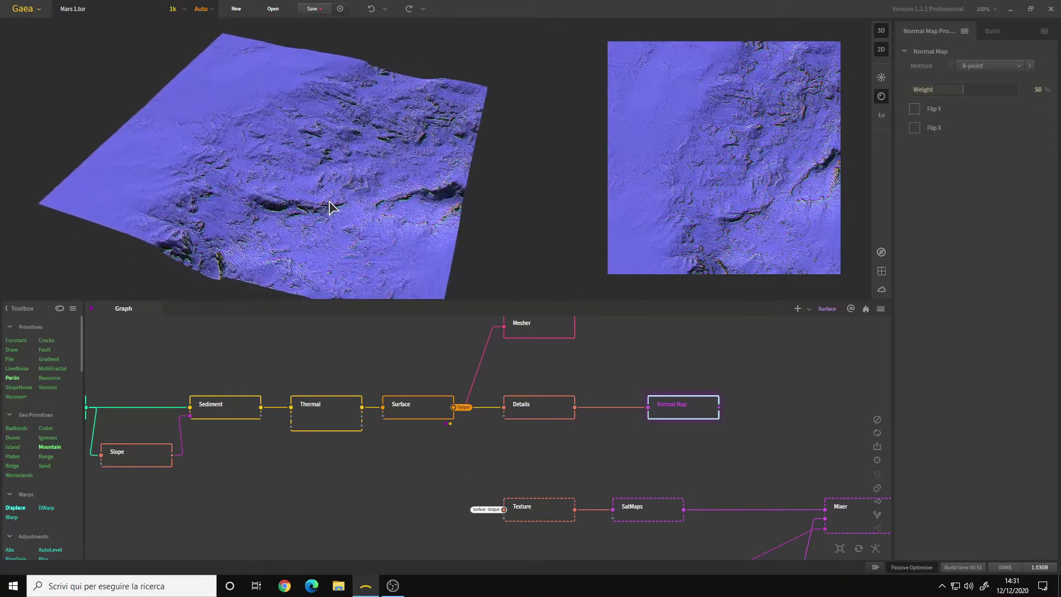
scroll(330, 208, "up", 3)
scroll(331, 212, "down", 1)
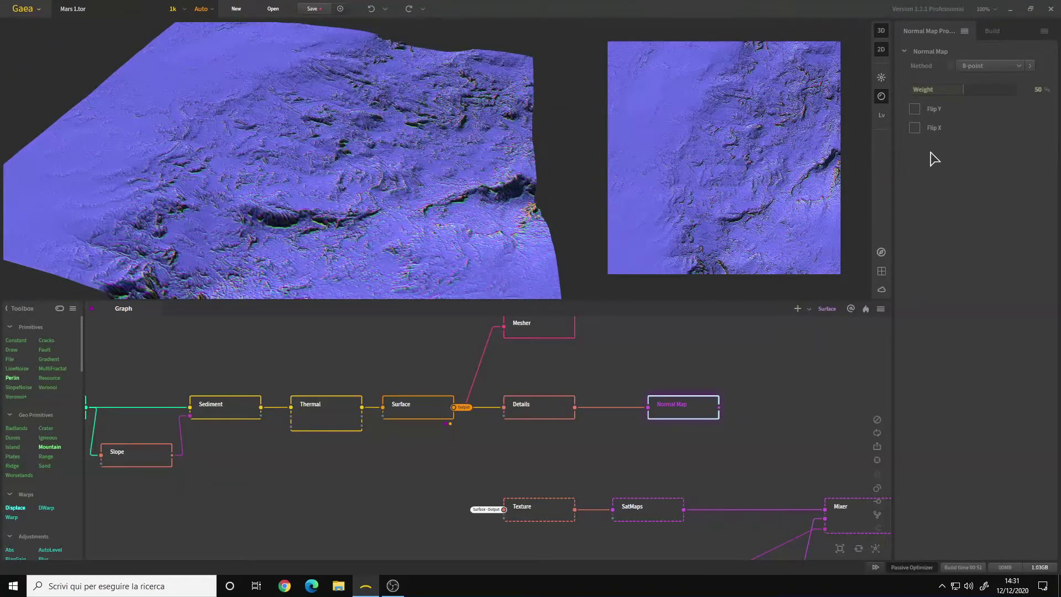
middle_click_drag(561, 373, 569, 386)
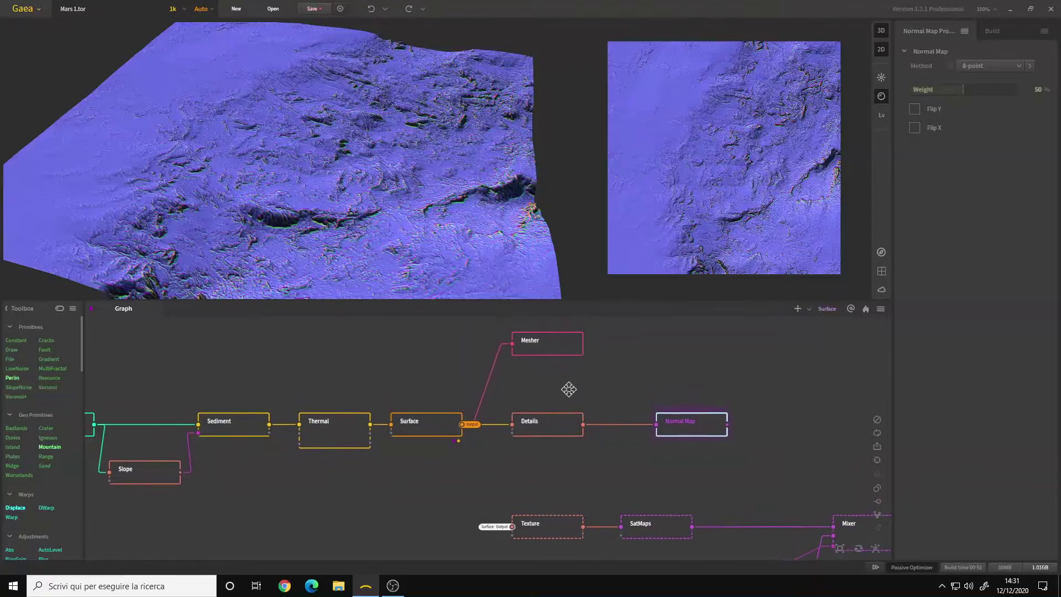
scroll(315, 174, "up", 1)
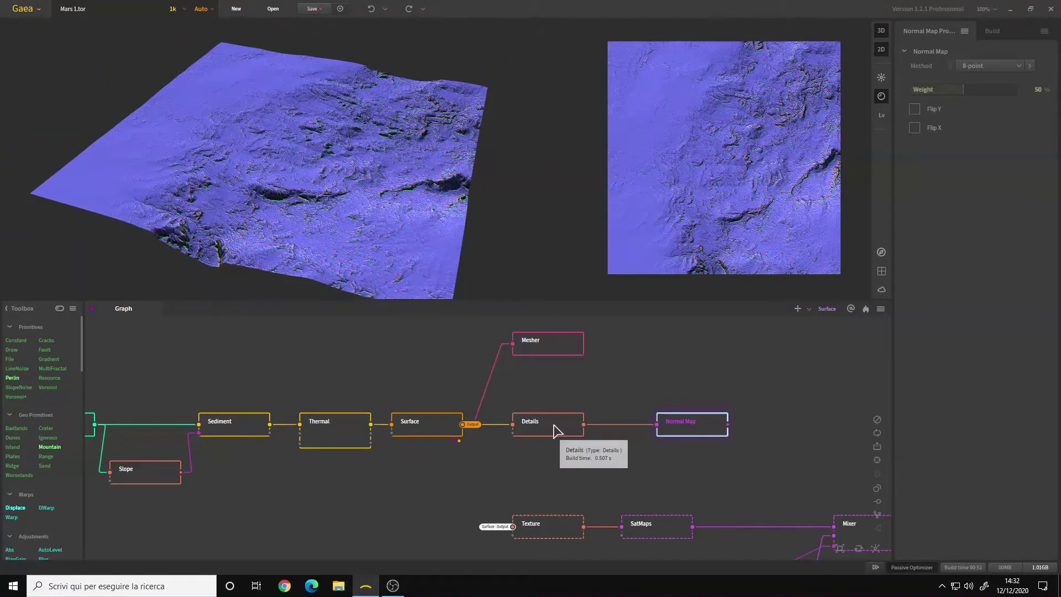
Duplicate the Details node with Ctrl+D and place the copy below the first
left_click(557, 431)
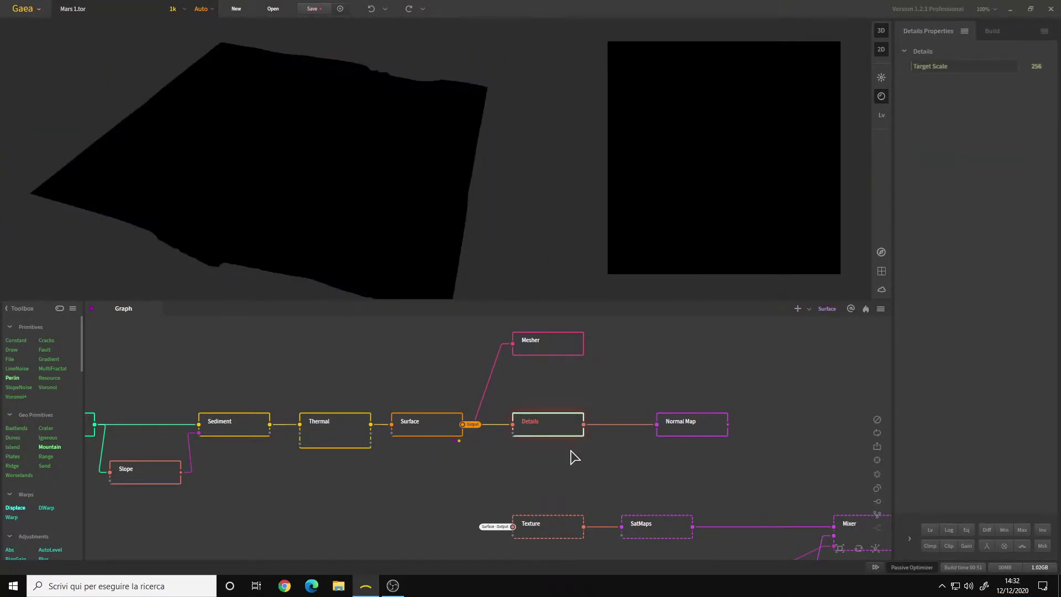
key("ctrl+d")
left_click(580, 471)
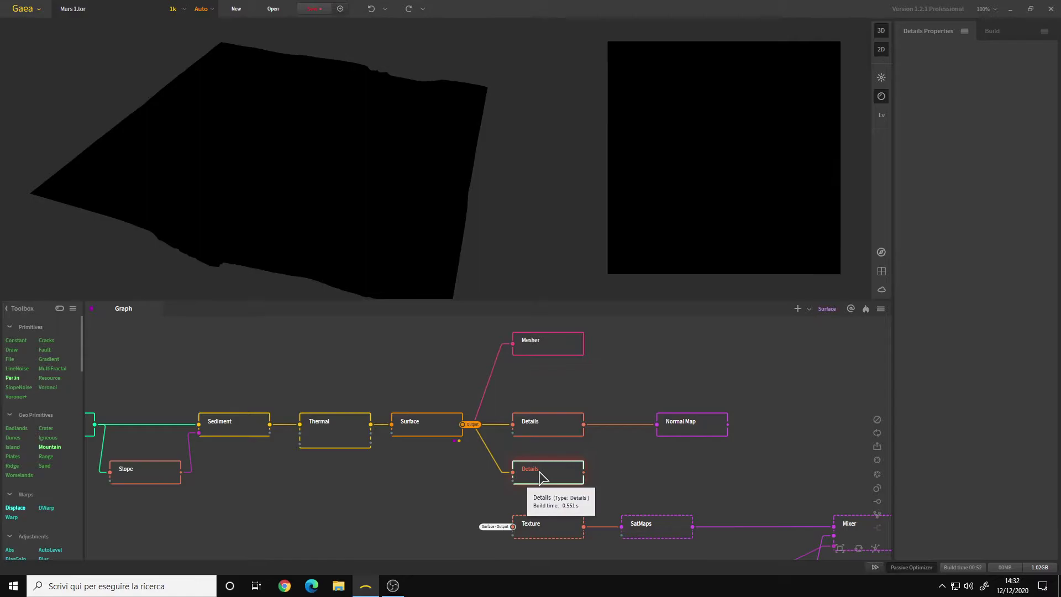
left_click_drag(363, 186, 364, 189)
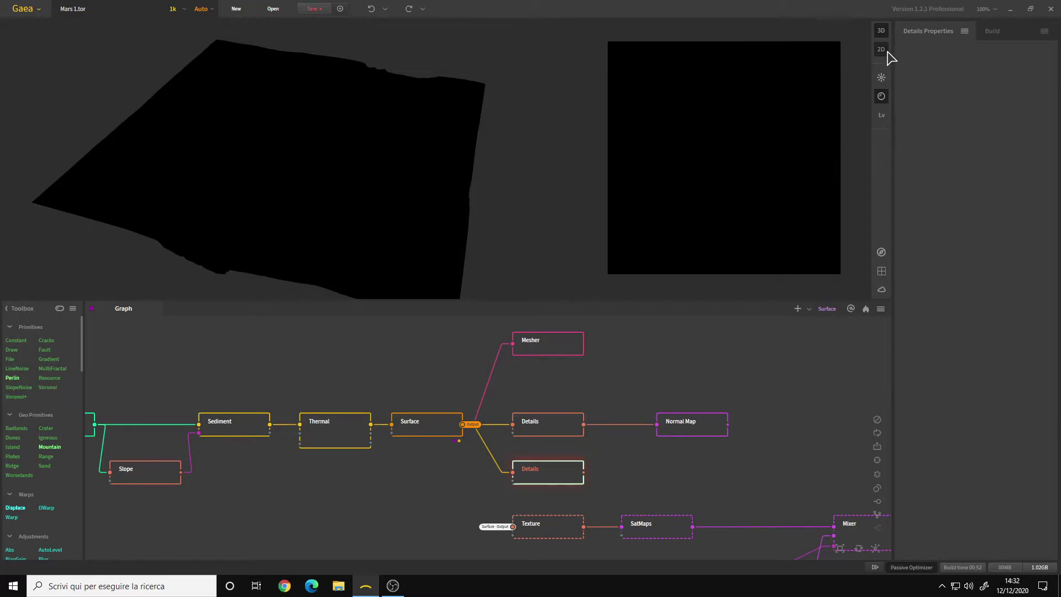
Enable Normalize and Equalize on the viewport preview to reveal the faint detail
left_click(882, 117)
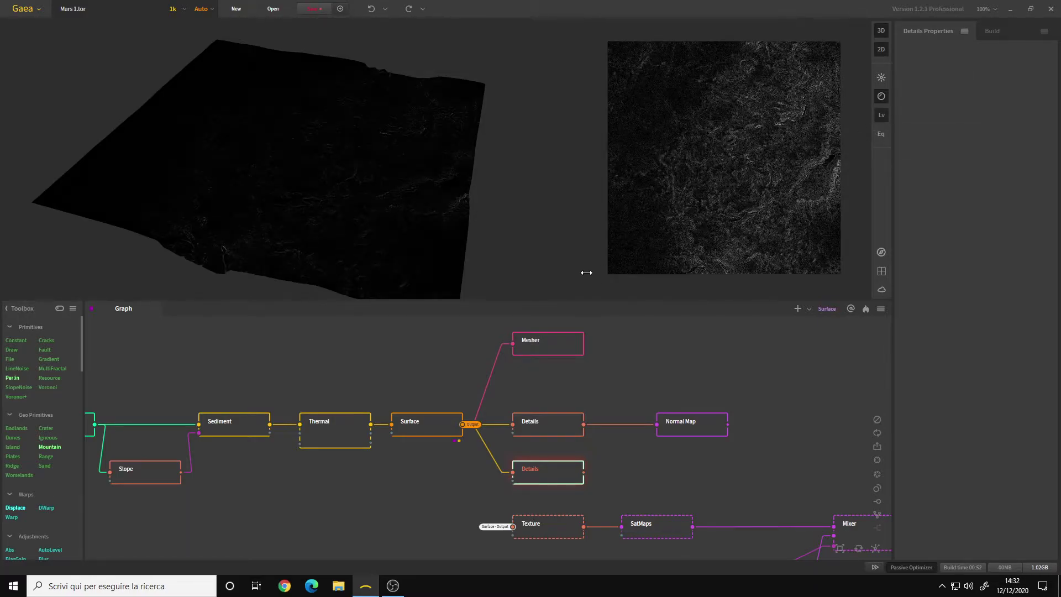
scroll(738, 171, "up", 2)
scroll(736, 171, "up", 1)
scroll(738, 170, "up", 1)
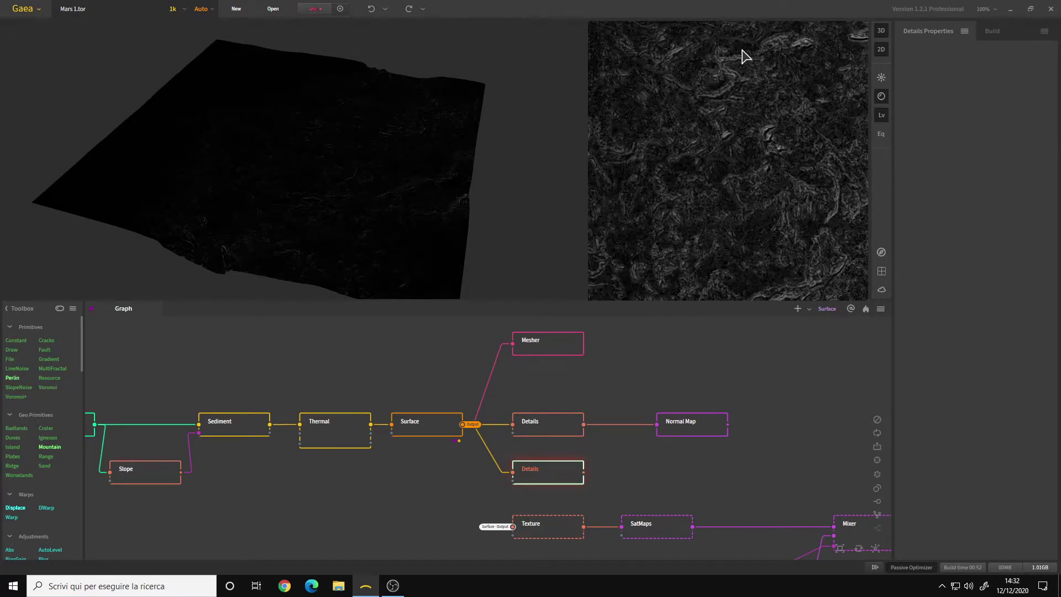
scroll(713, 171, "down", 2)
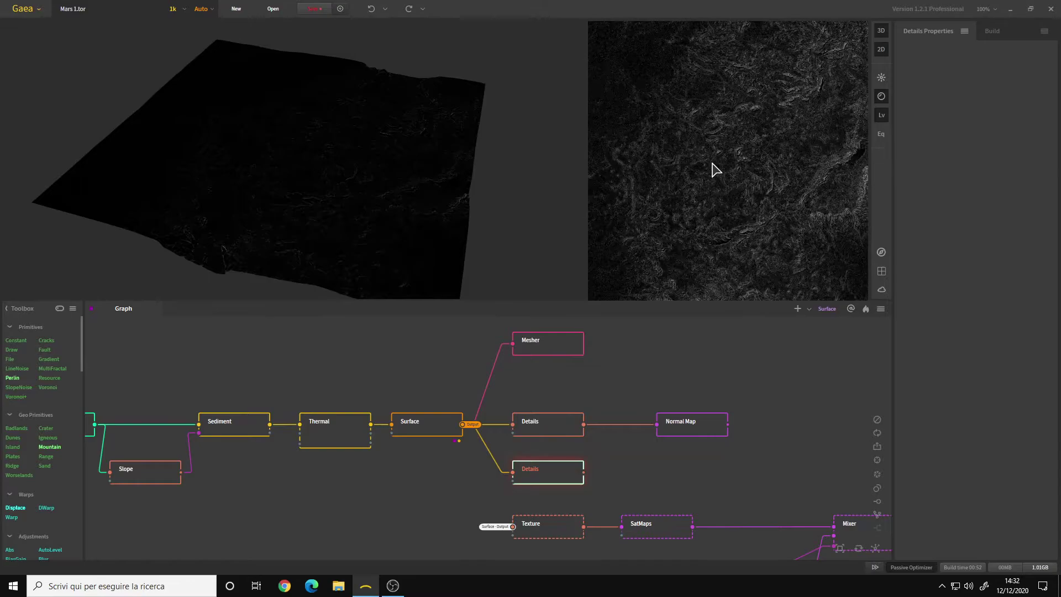
left_click_drag(339, 182, 336, 194)
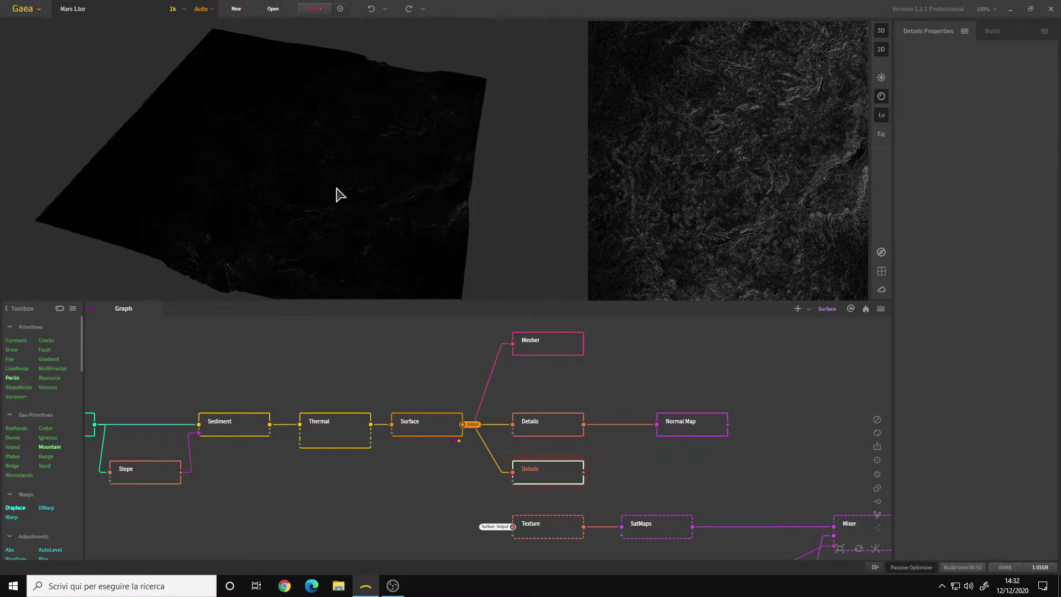
scroll(336, 195, "up", 3)
scroll(332, 185, "down", 2)
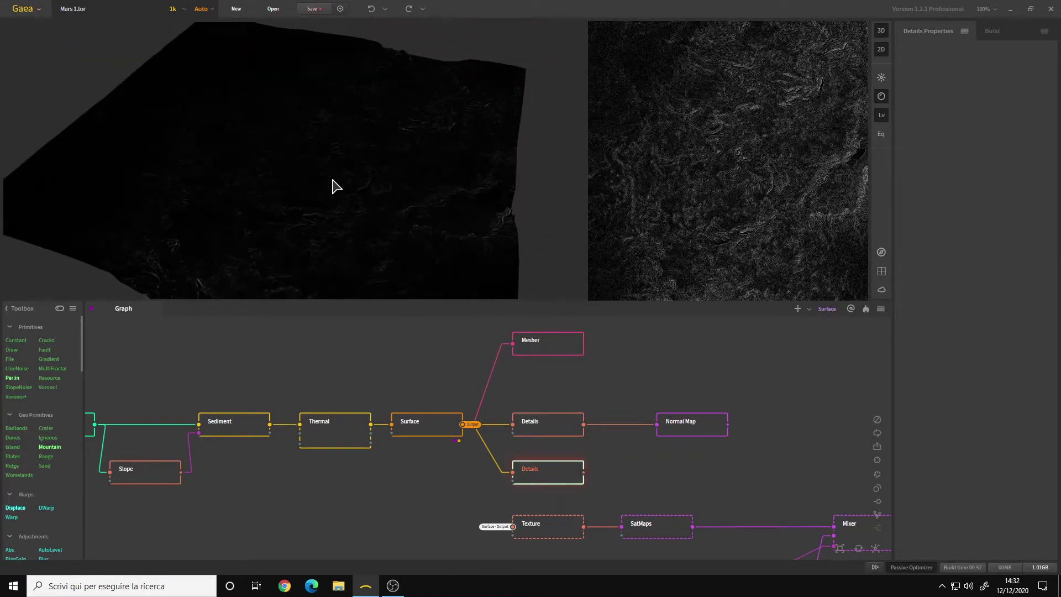
left_click(882, 136)
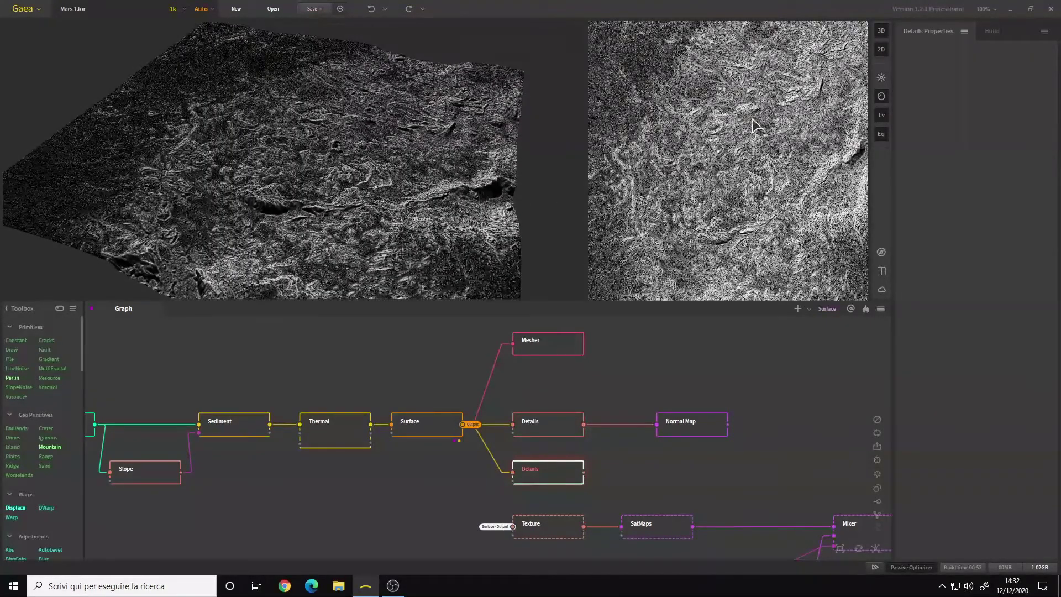
scroll(755, 125, "down", 2)
scroll(744, 159, "up", 1)
mouse_move(302, 168)
left_mouse_down()
mouse_move(280, 214)
mouse_move(533, 405)
left_mouse_up()
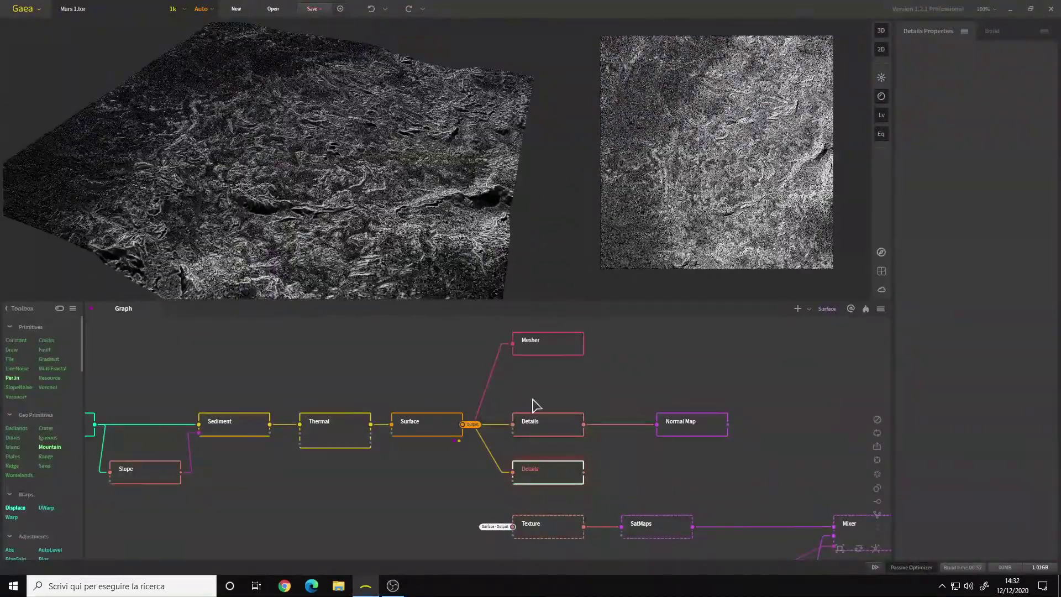
left_click(544, 435)
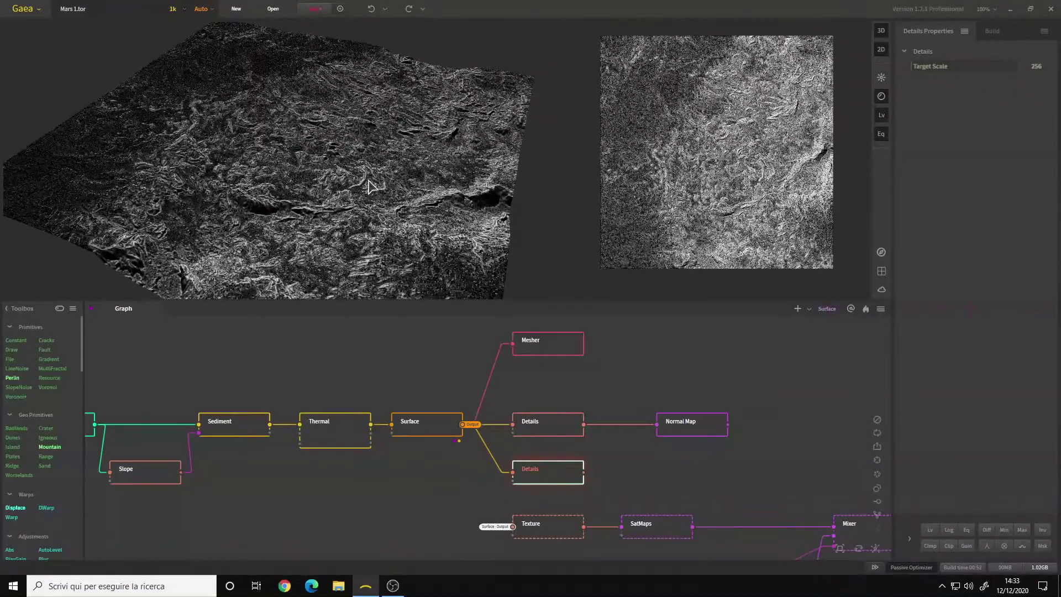
scroll(348, 185, "down", 2)
scroll(349, 185, "up", 3)
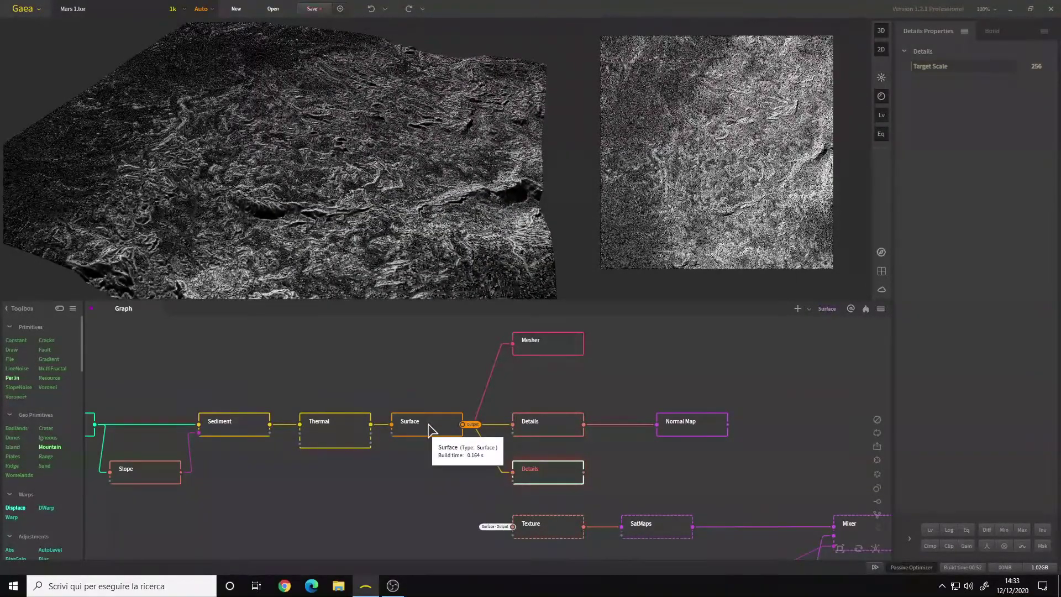
Inspect Mesher and the build file list, then set the upper Details node's Target Scale to 2048
left_click(551, 349)
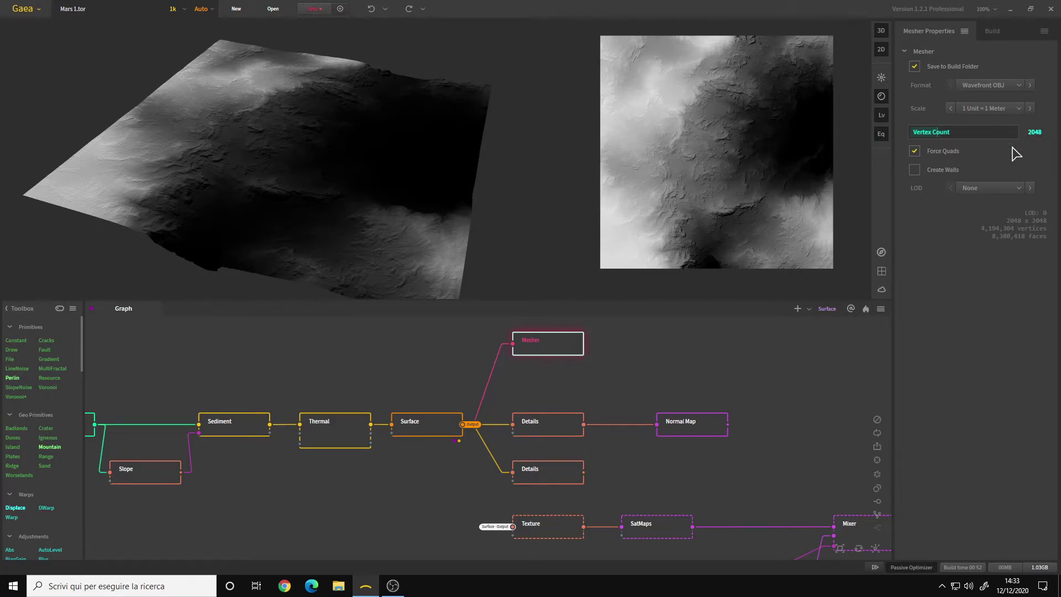
left_click(1007, 32)
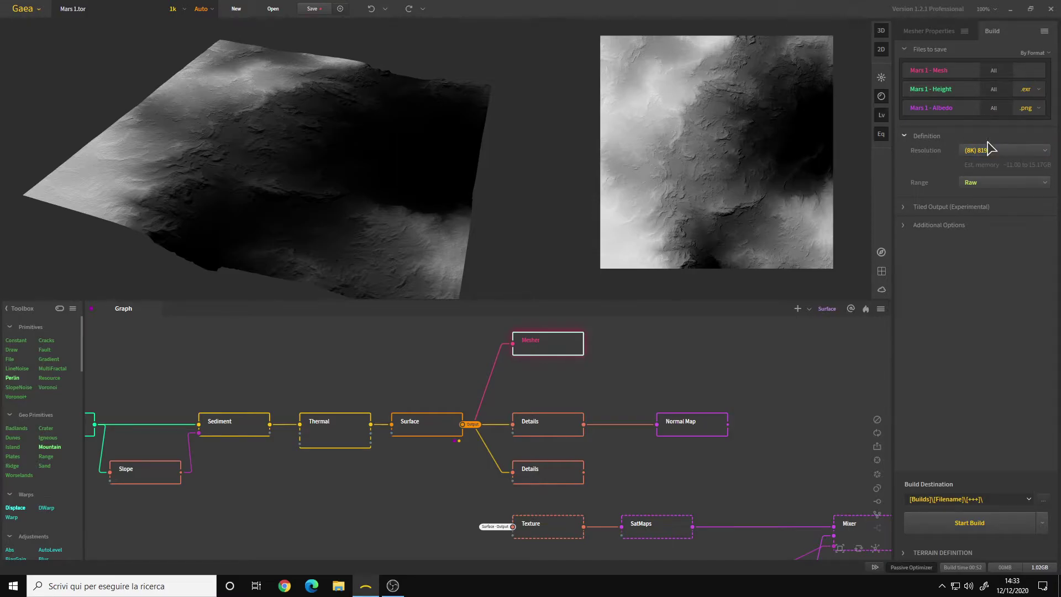
left_click(545, 435)
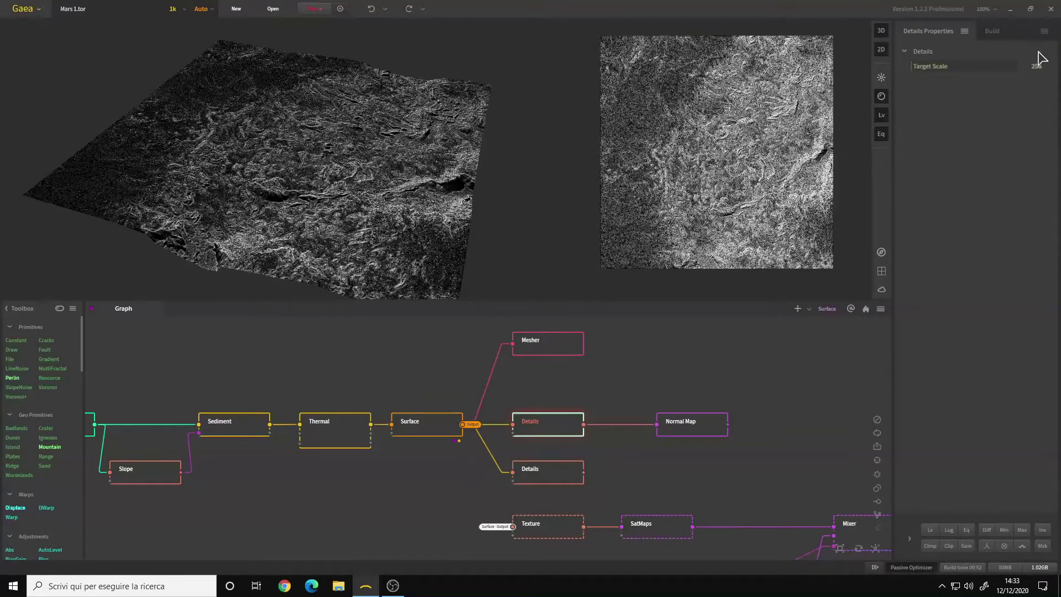
left_click(954, 70)
left_click(930, 66)
left_click(700, 425)
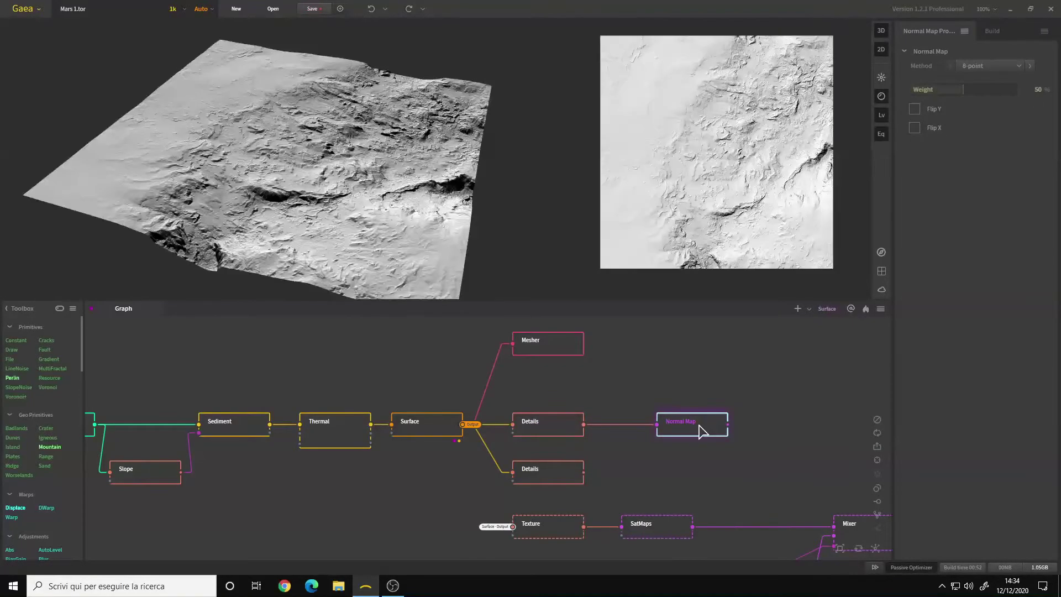
left_click(552, 483)
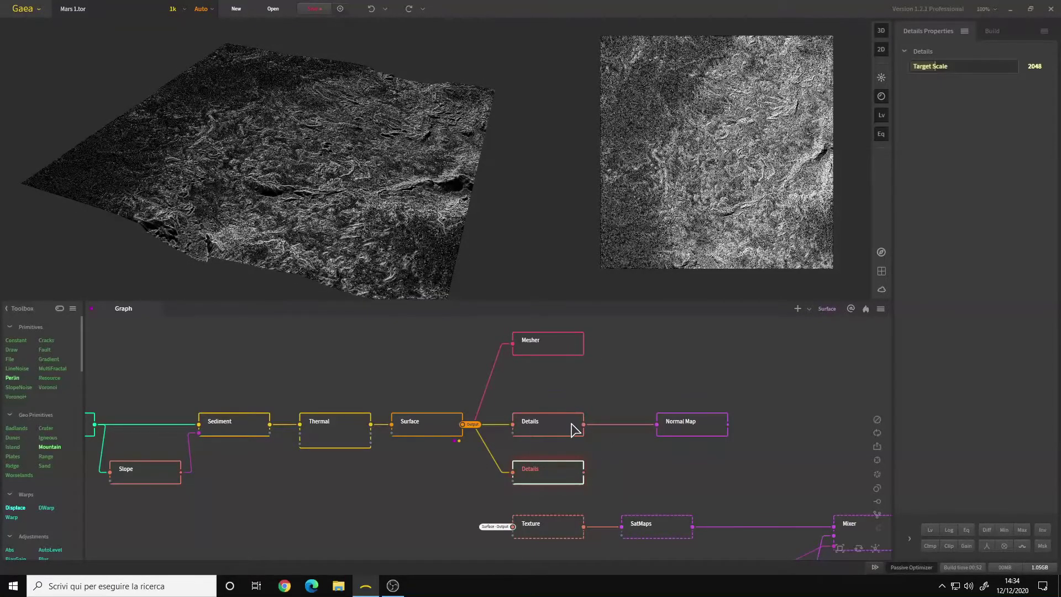
Duplicate the Normal Map node above the original and feed the copy from Surface's output
left_click(700, 419)
key("ctrl+d")
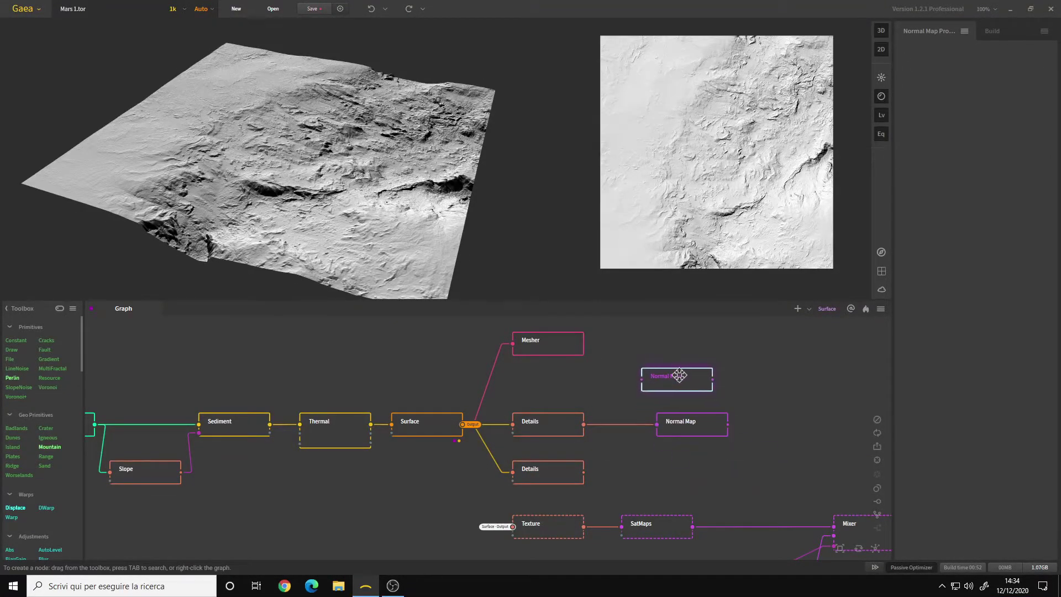
left_click(692, 372)
left_click_drag(471, 424, 658, 367)
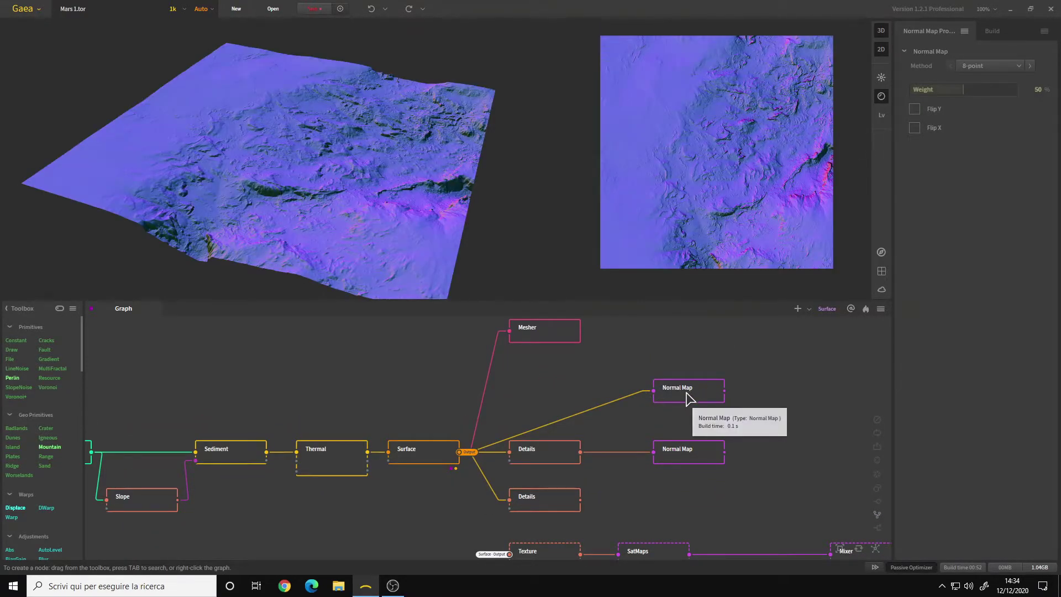
left_click(687, 396)
left_click(695, 456)
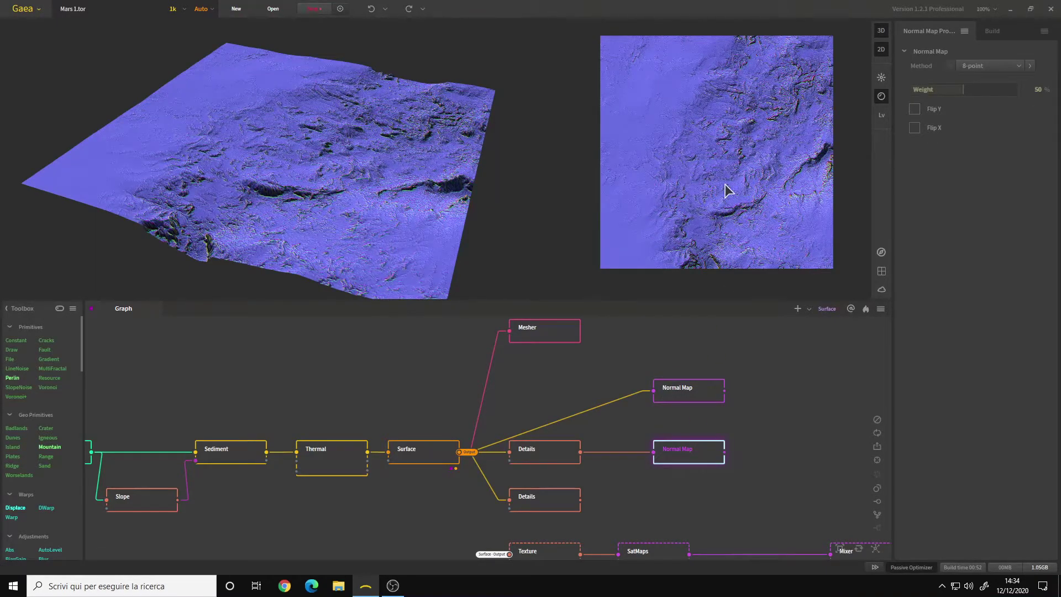
left_click(554, 507)
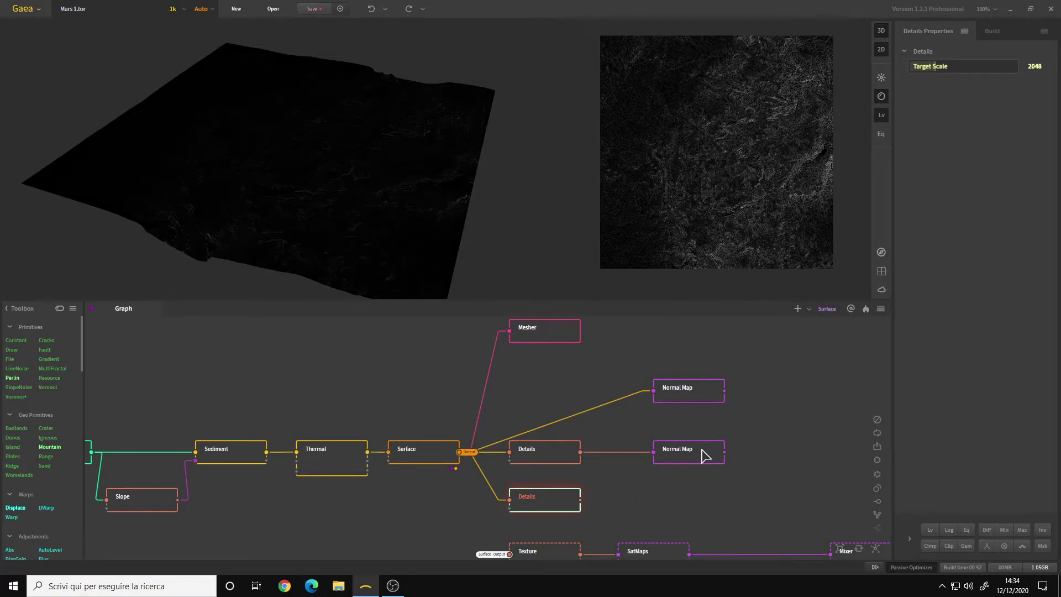
Mark the upper Normal Map node for export and name its file 'Normal Map - Base'
left_click(997, 31)
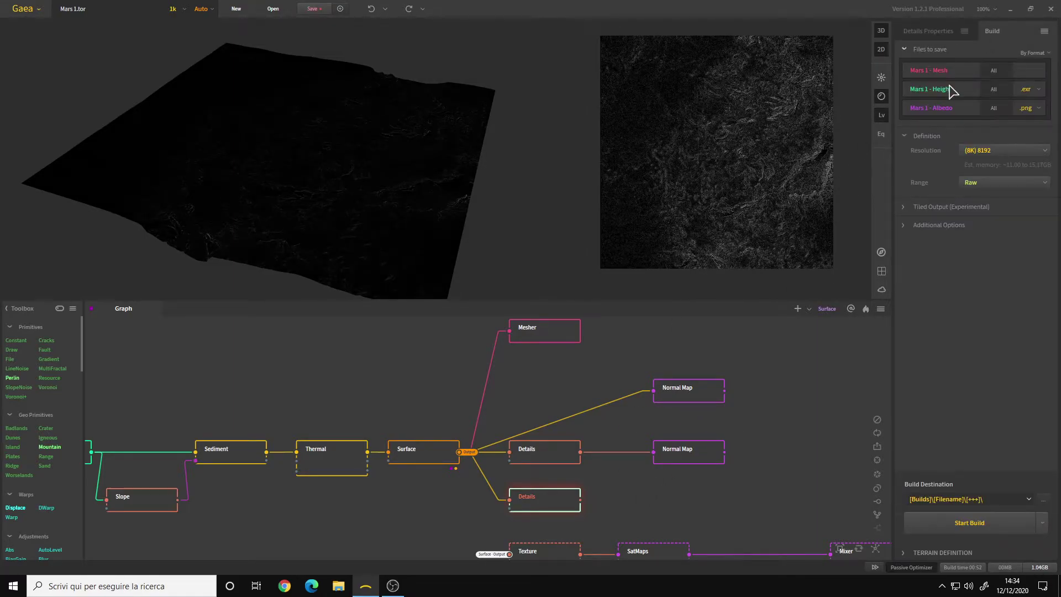
left_click(687, 390)
right_click(687, 391)
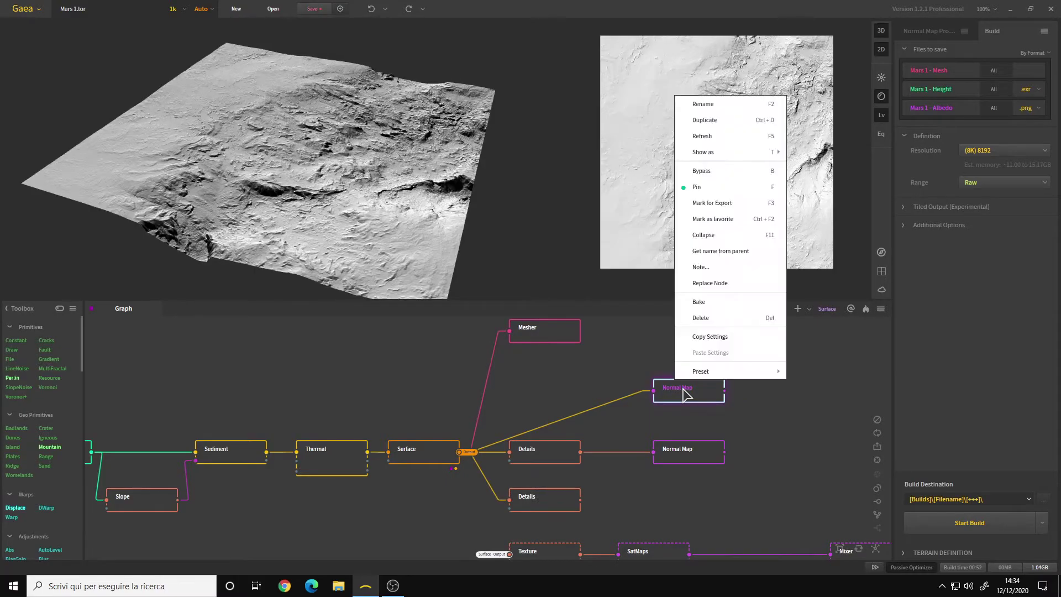
left_click(725, 201)
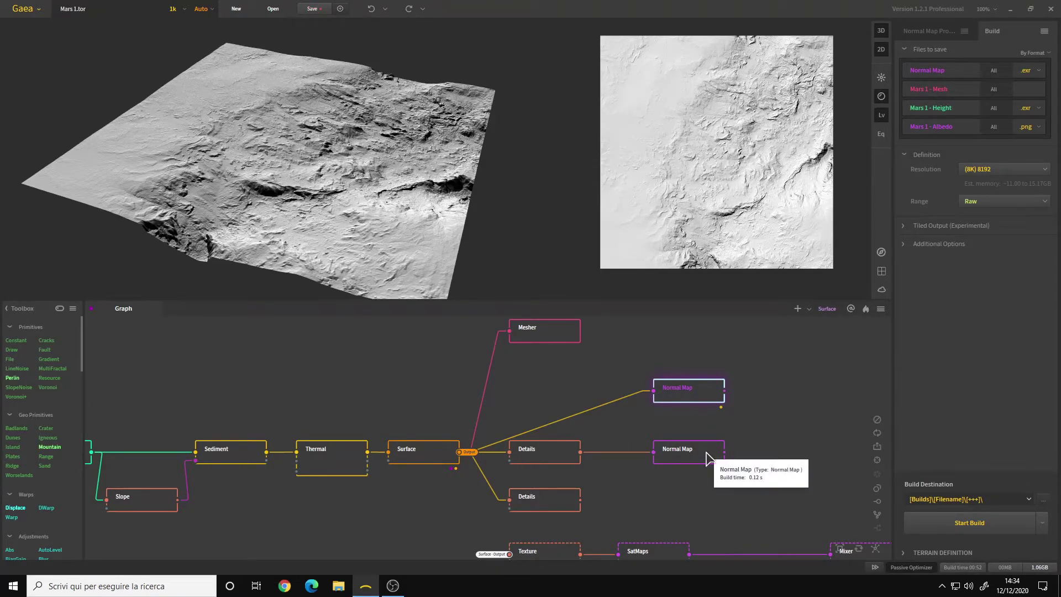
double_click(960, 70)
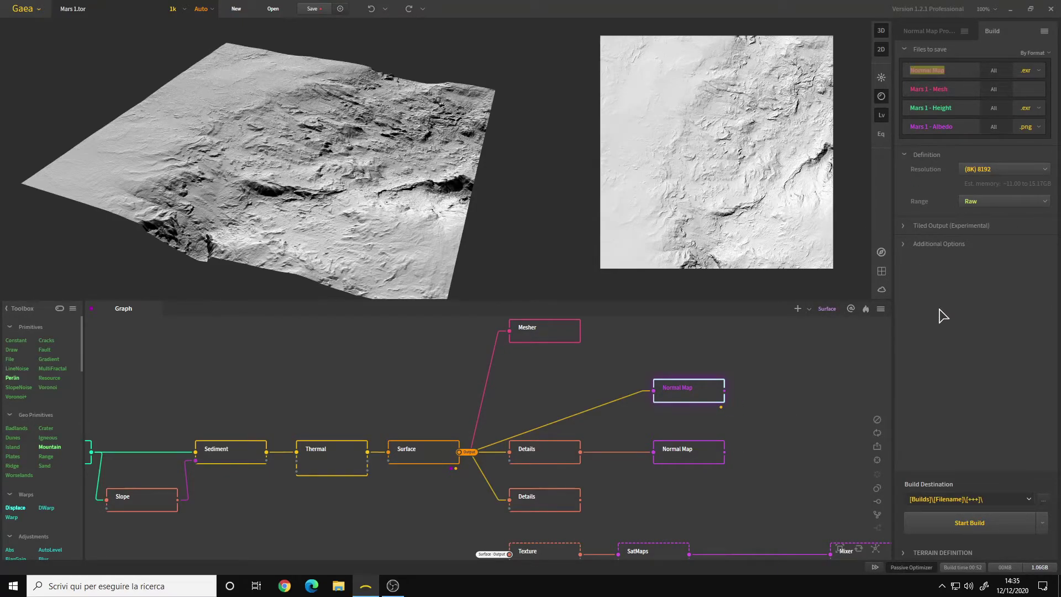
key("End")
key("Return")
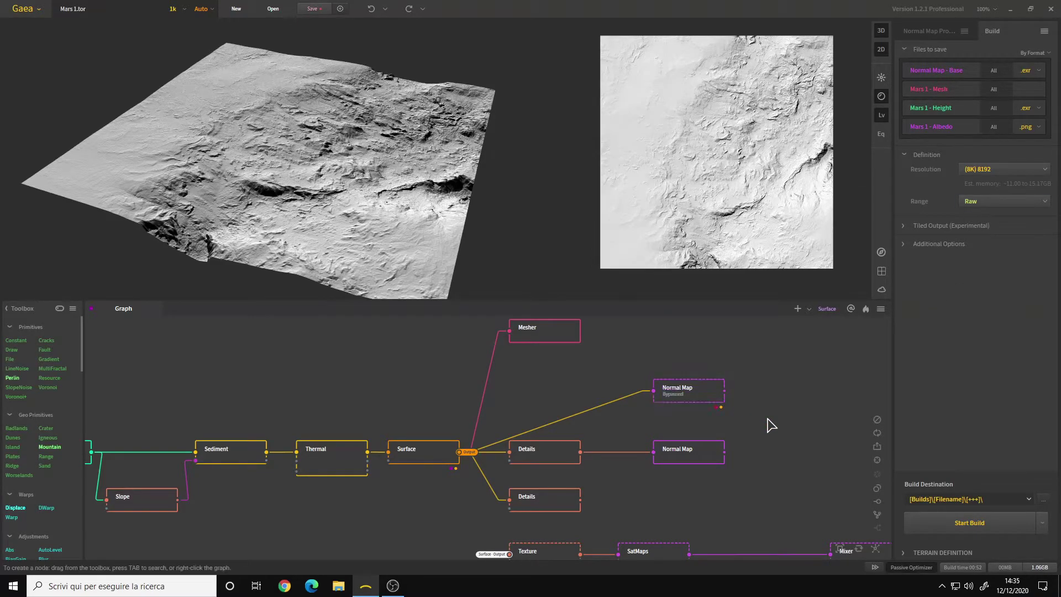
Mark the lower Normal Map node for export and rename its file 'Normal Map - Details'
left_click(708, 454)
right_click(710, 455)
left_click(749, 265)
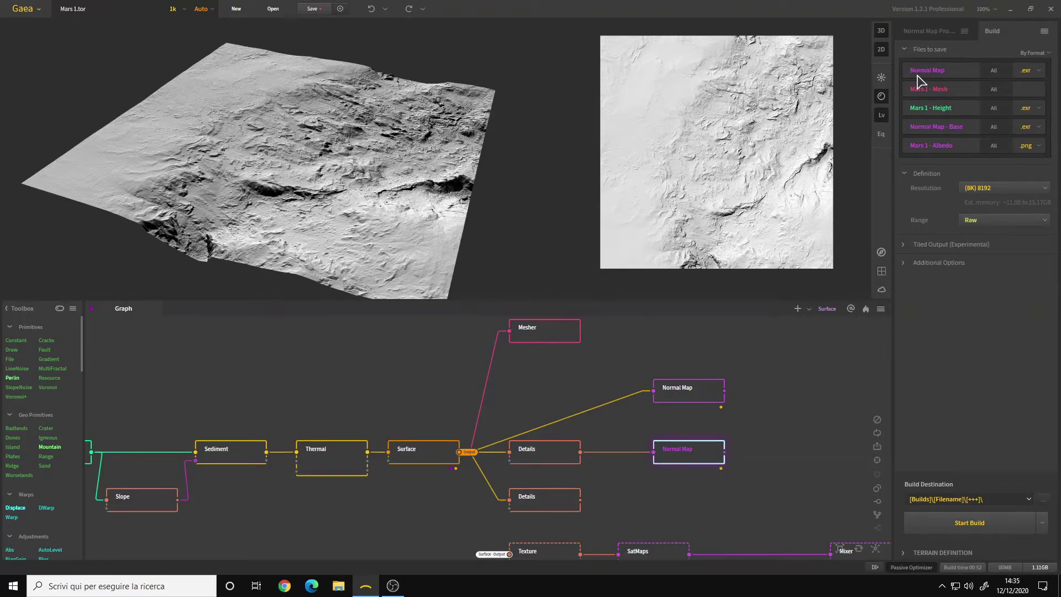
double_click(943, 73)
type("- Details")
Mark the lower Details node for export and rename its file 'Heightmap -Details'
left_click(571, 502)
right_click(551, 503)
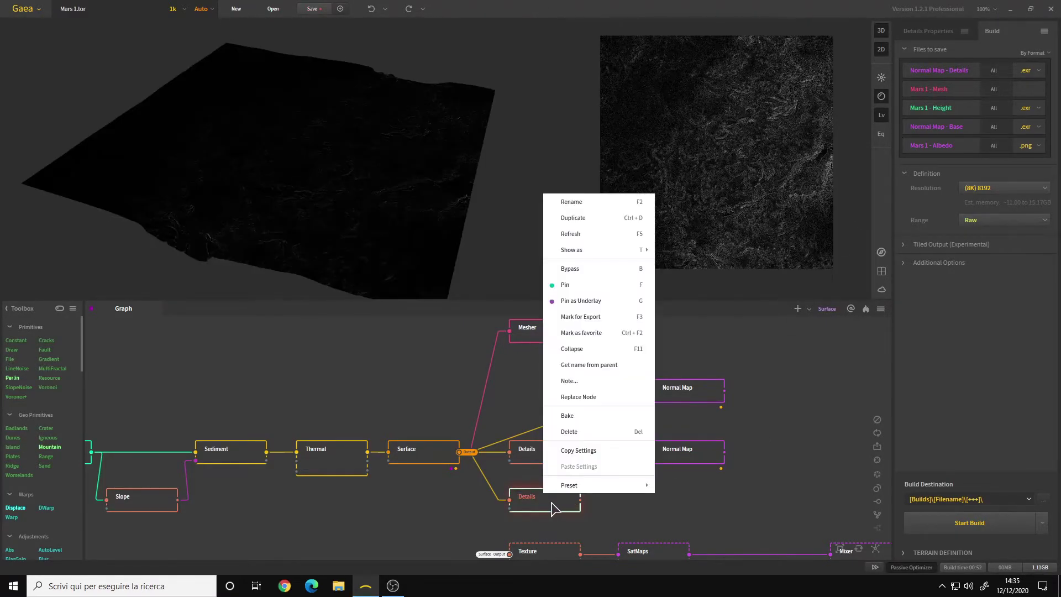
left_click(589, 317)
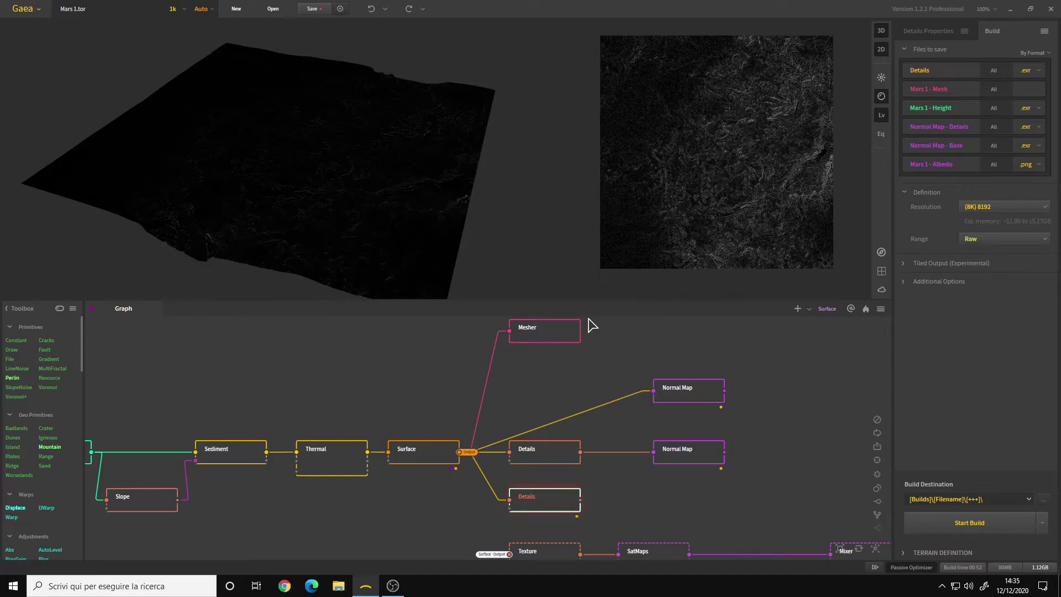
double_click(952, 71)
type("Heigh")
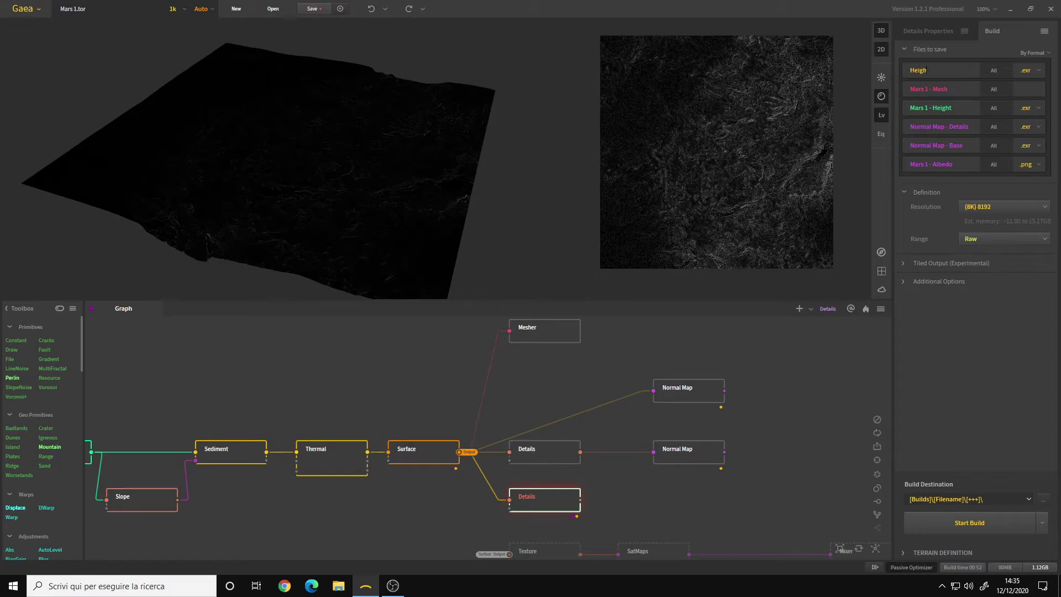
type("tmap -Details")
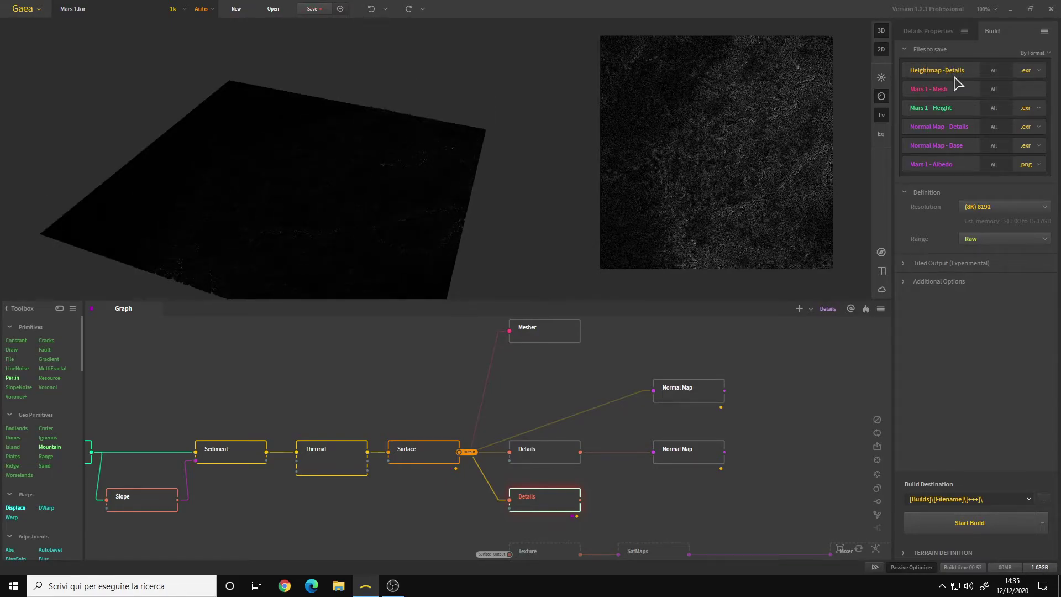
Set Normal Map - Details and Normal Map - Base to .png, leaving Heightmap -Details as .exr
left_click(1028, 72)
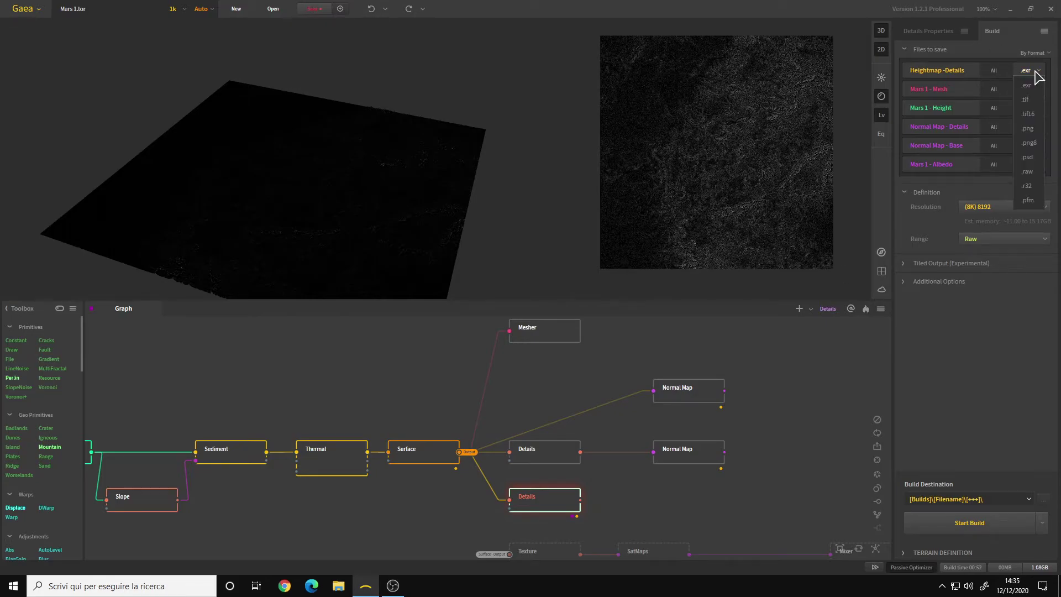
left_click(1028, 130)
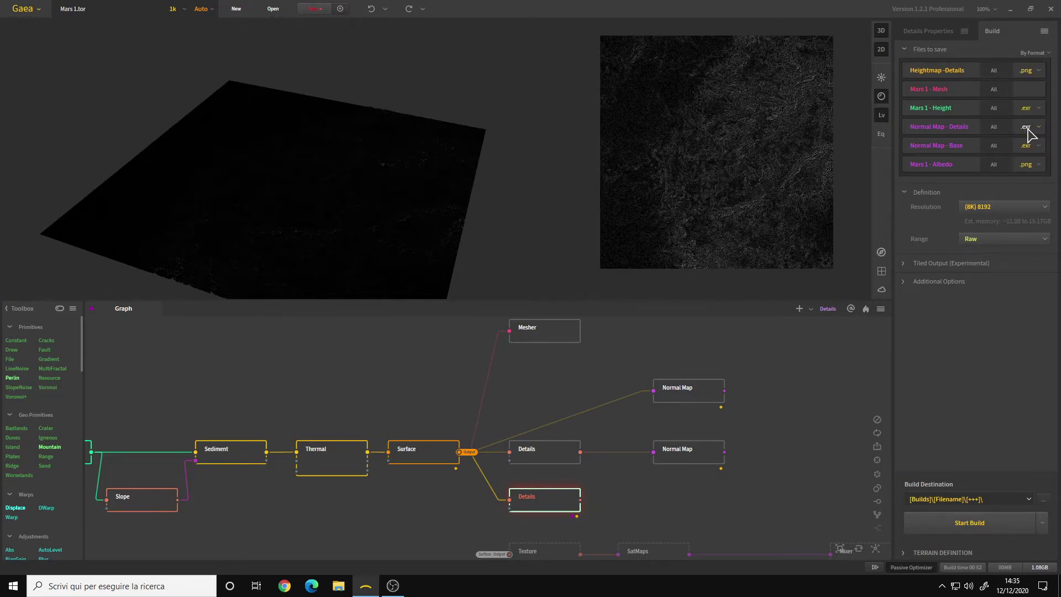
left_click(1029, 127)
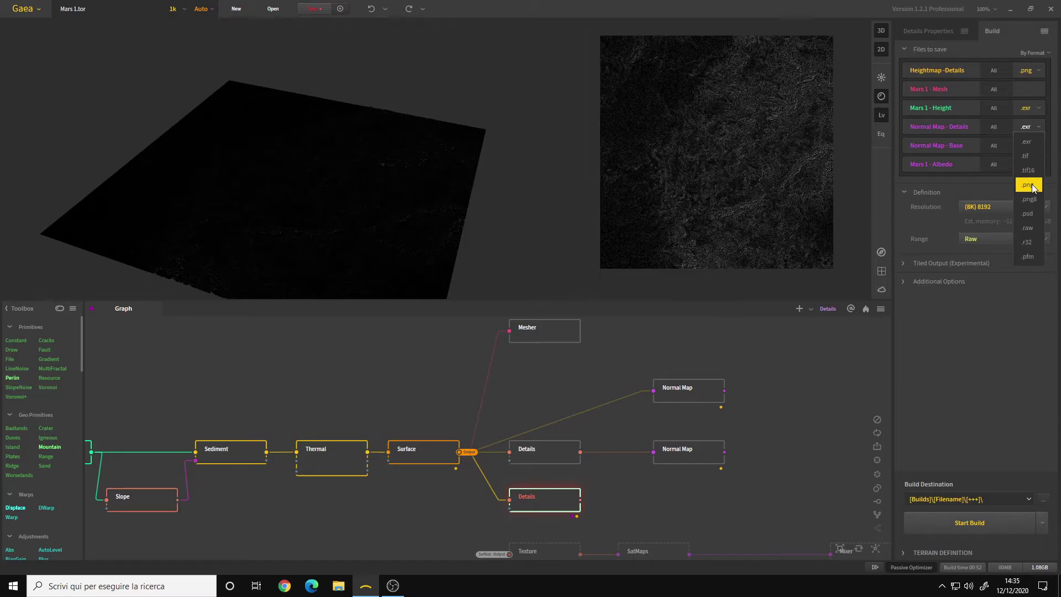
left_click(1029, 184)
left_click(1029, 146)
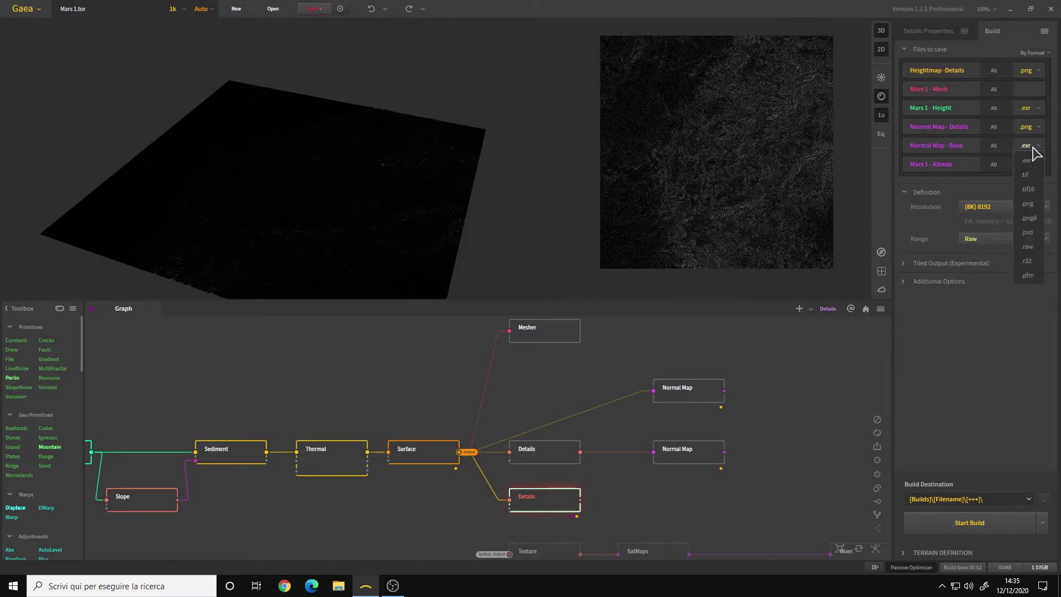
left_click(1032, 204)
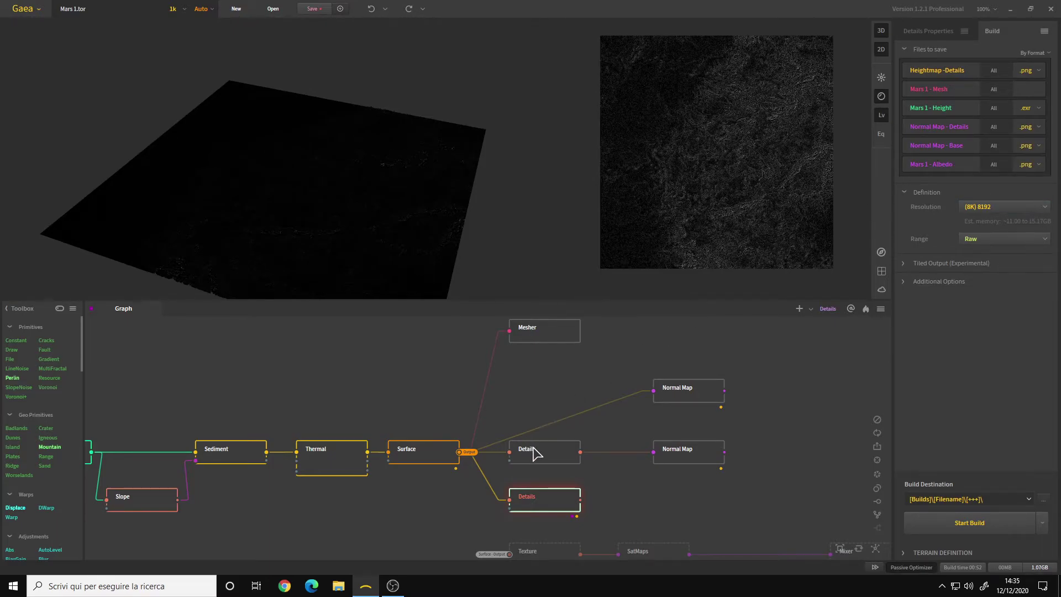
left_click(1029, 70)
left_click(1030, 92)
left_click(983, 165)
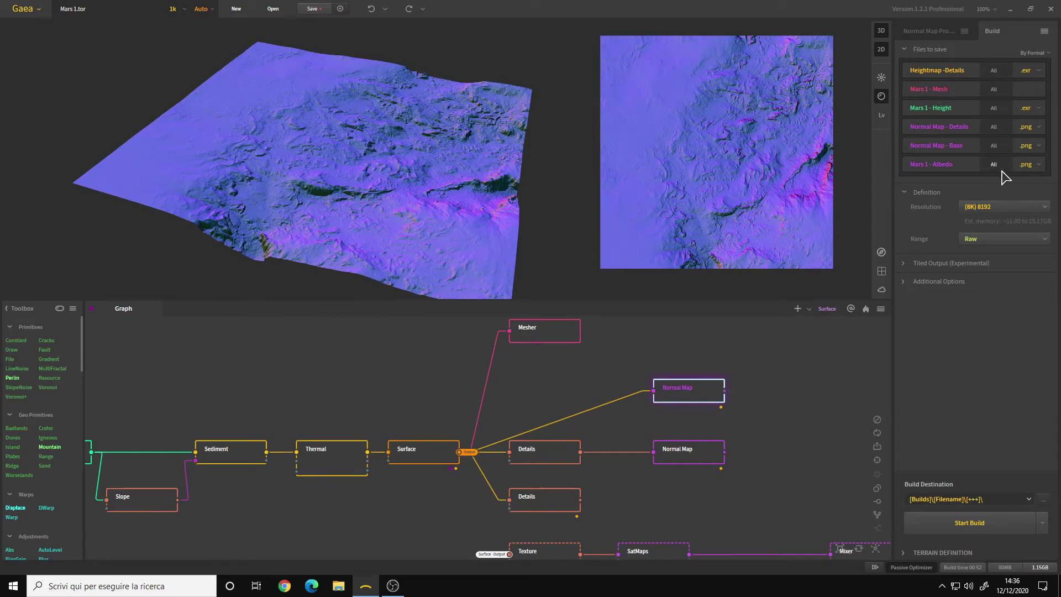